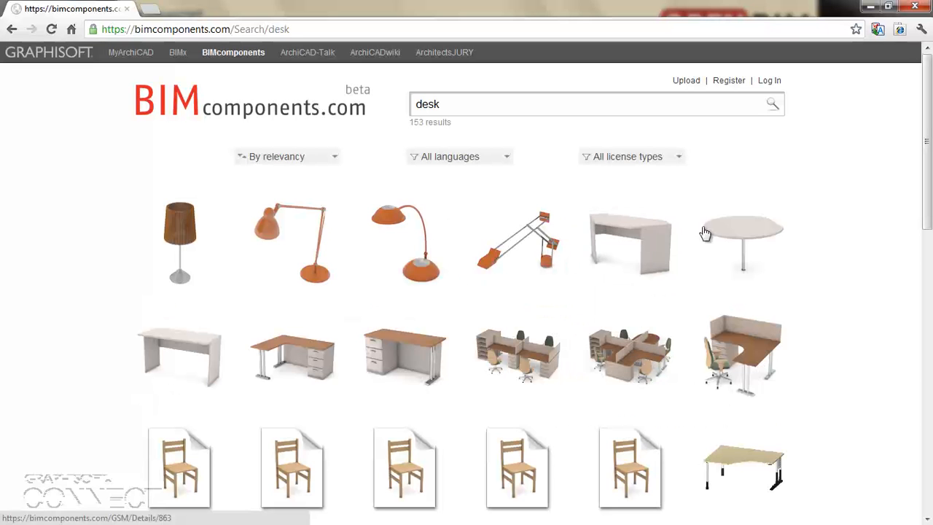
- Open the Office Layout Island 16 component and examine its preview image and its 3D model from several angles
{"action": "mouse_move", "coordinate": [627, 353]}
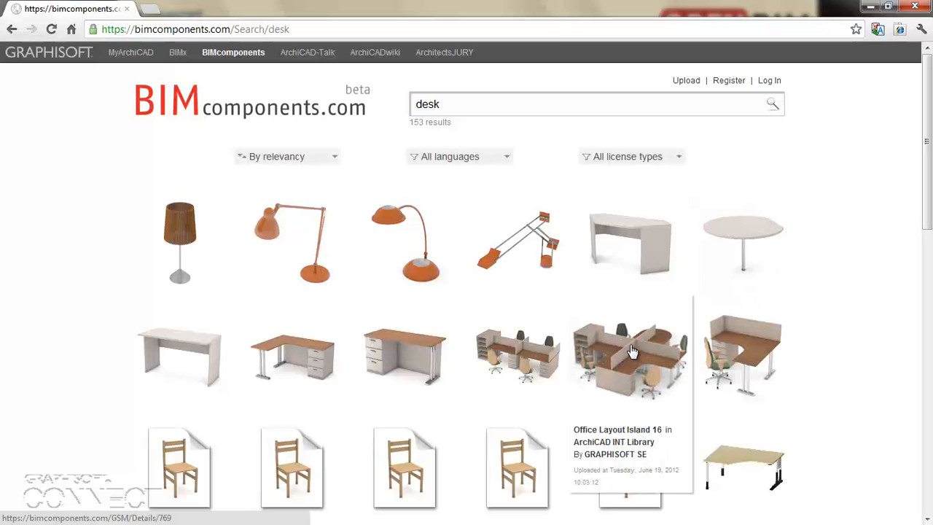
{"action": "left_click", "coordinate": [632, 352]}
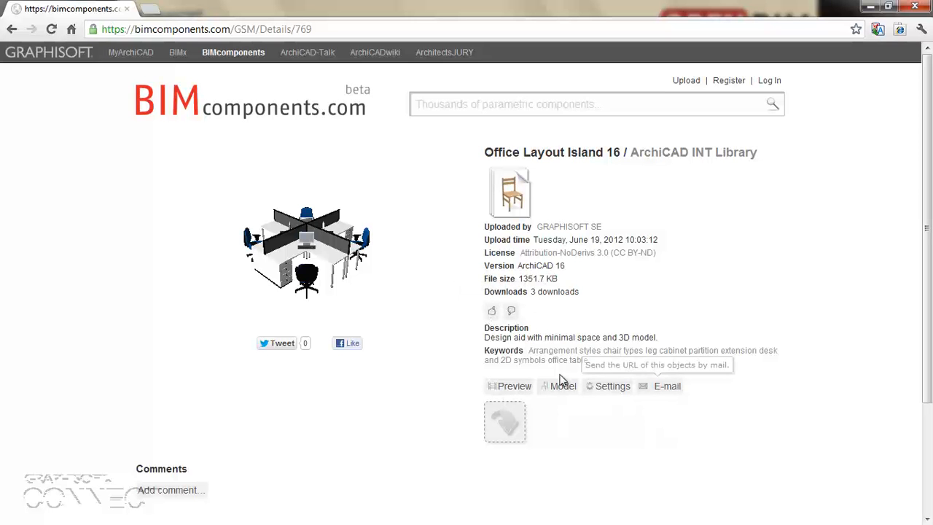
{"action": "mouse_move", "coordinate": [307, 255]}
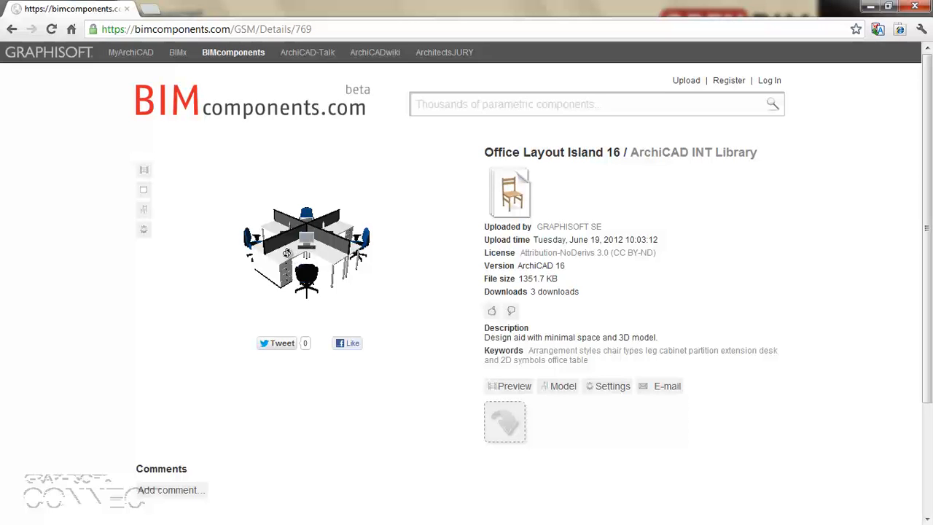
{"action": "left_click_drag", "start_coordinate": [286, 253], "coordinate": [313, 256]}
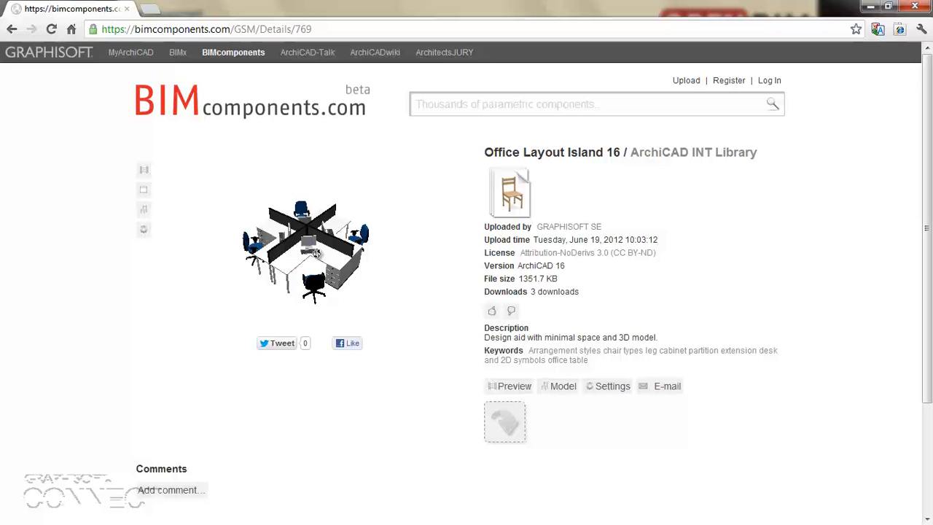
{"action": "left_click", "coordinate": [144, 169]}
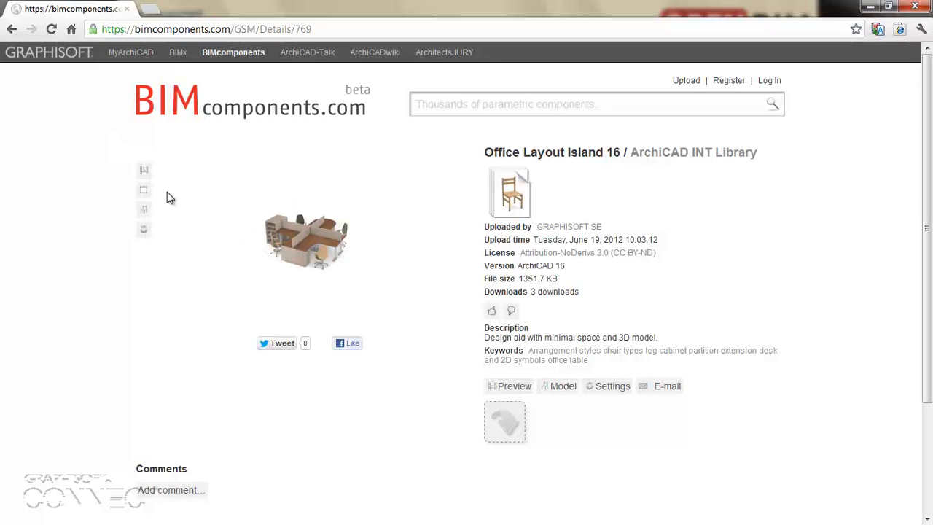
{"action": "left_click", "coordinate": [144, 209]}
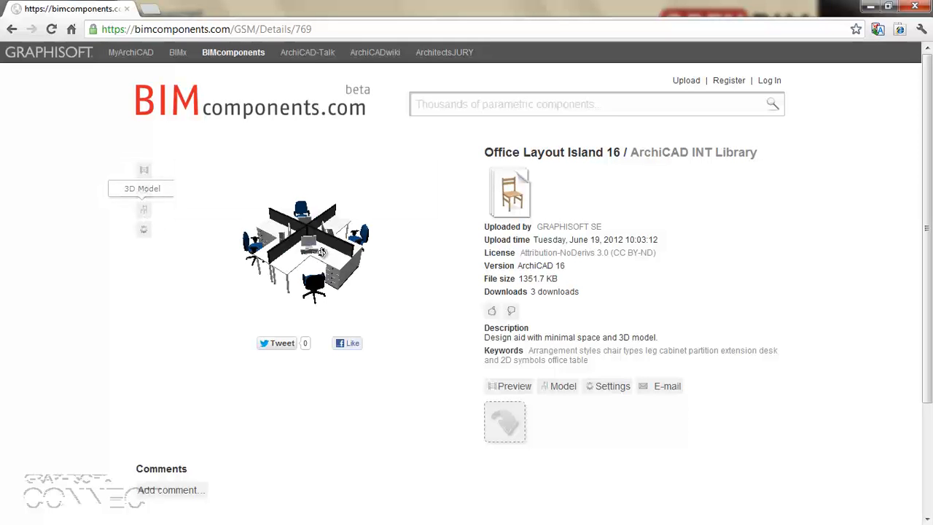
{"action": "left_click_drag", "start_coordinate": [304, 253], "coordinate": [283, 238]}
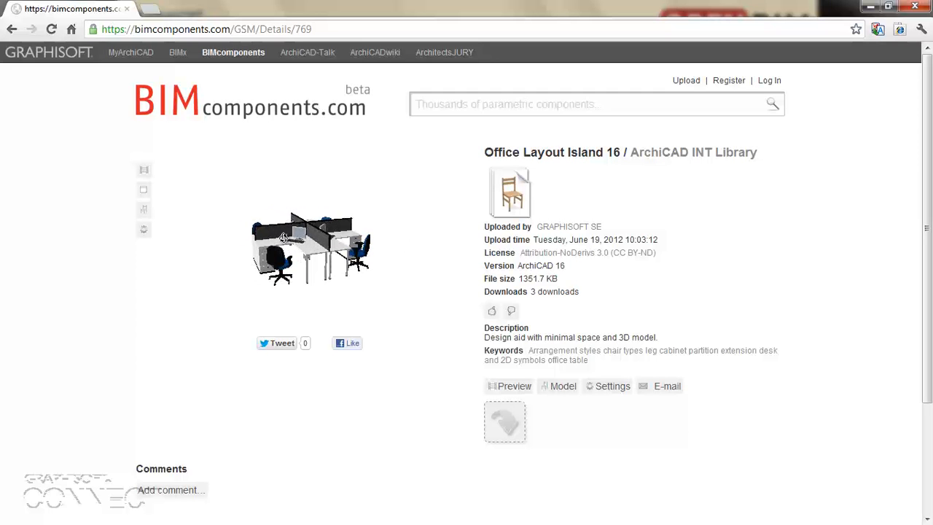
- In the component's settings, choose the 4-desk (rotated) arrangement and set the left and right extensions to Rounded
{"action": "left_click", "coordinate": [144, 232]}
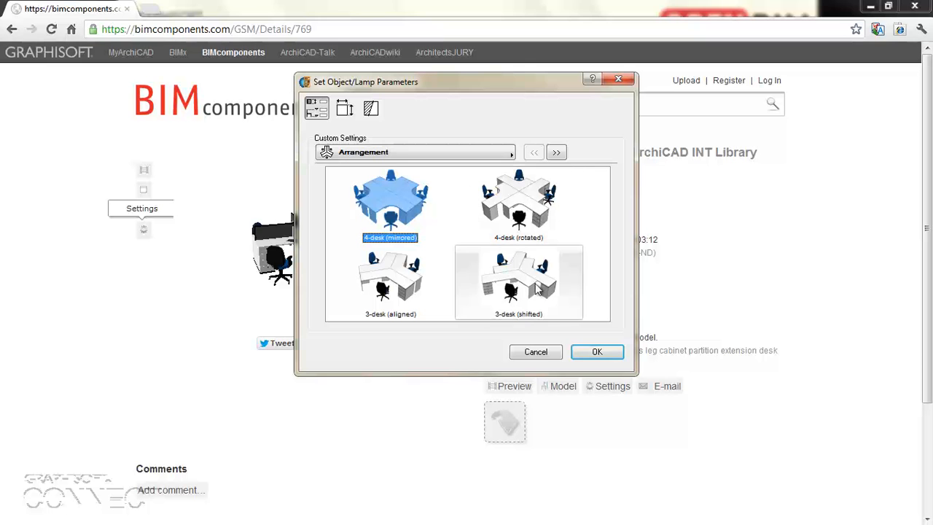
{"action": "left_click", "coordinate": [536, 208]}
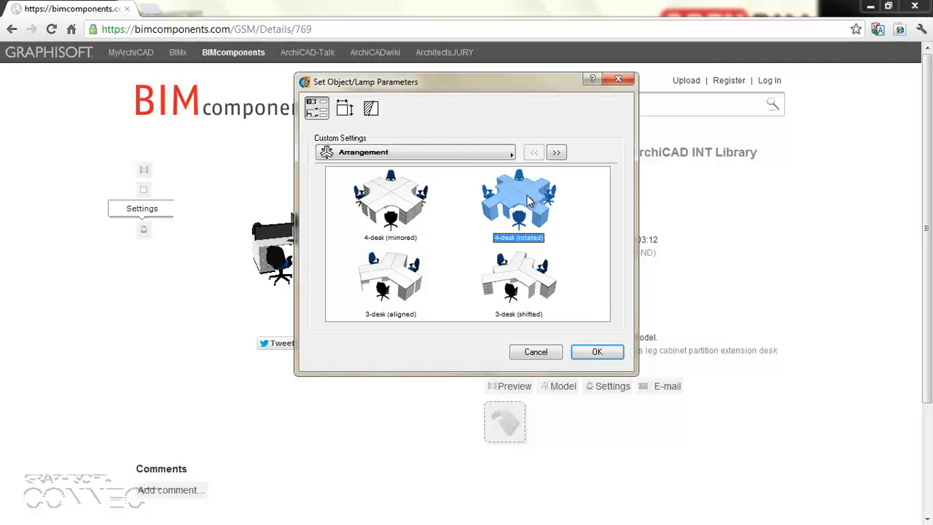
{"action": "left_click", "coordinate": [417, 155]}
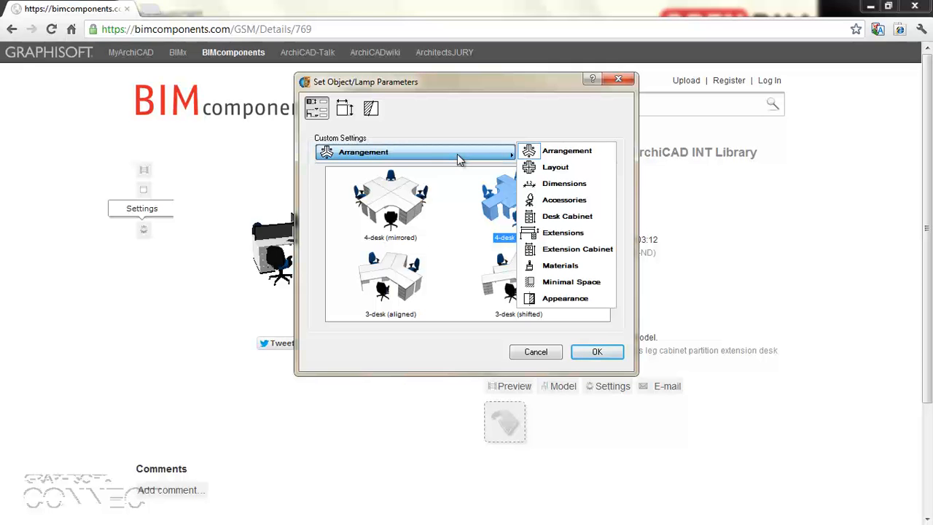
{"action": "left_click", "coordinate": [575, 170]}
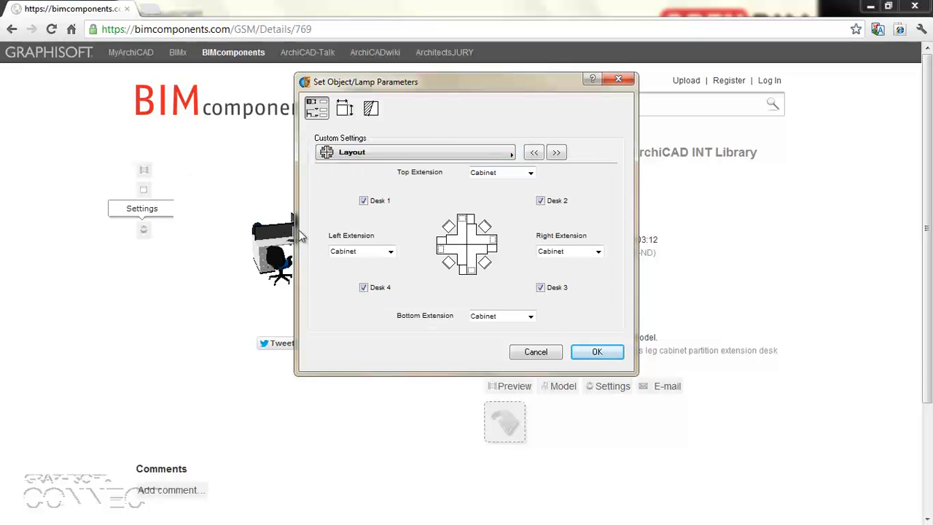
{"action": "left_click", "coordinate": [364, 202]}
{"action": "left_click", "coordinate": [364, 201]}
{"action": "left_click", "coordinate": [377, 253]}
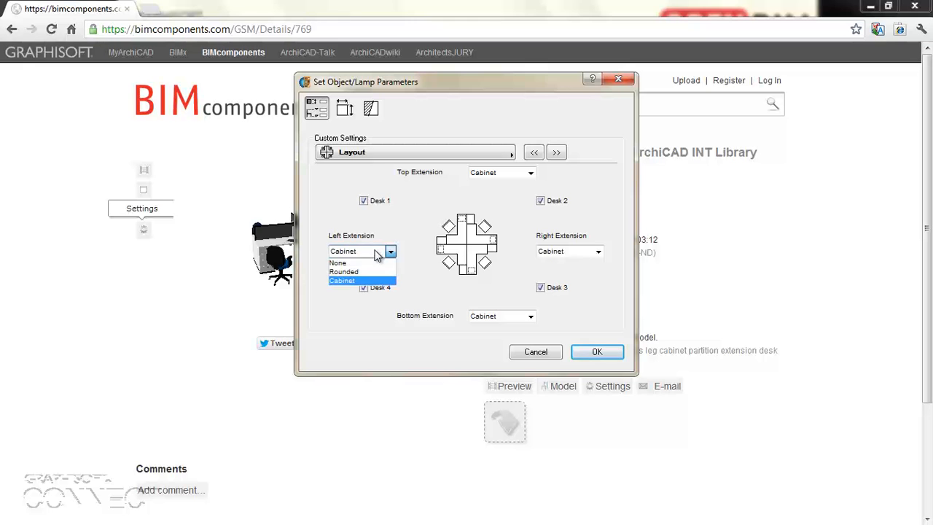
{"action": "left_click", "coordinate": [344, 271]}
{"action": "left_click", "coordinate": [565, 255]}
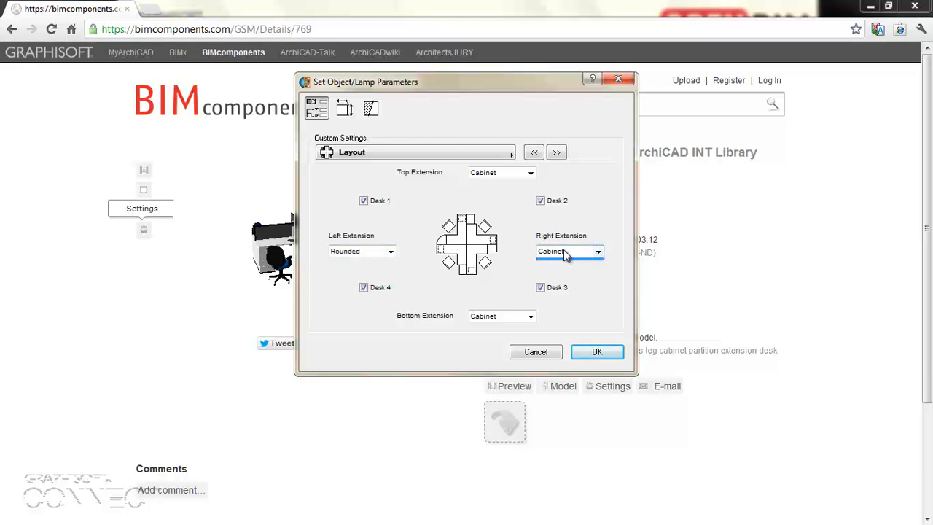
{"action": "left_click", "coordinate": [562, 273]}
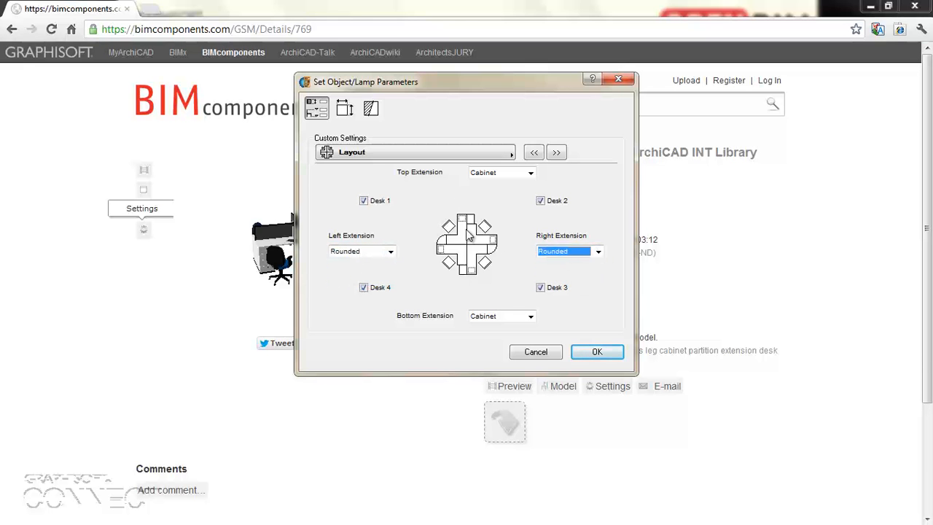
- Set the chairs' backrest style to High 1 and the desks' leg style to Style 5
{"action": "left_click", "coordinate": [557, 153]}
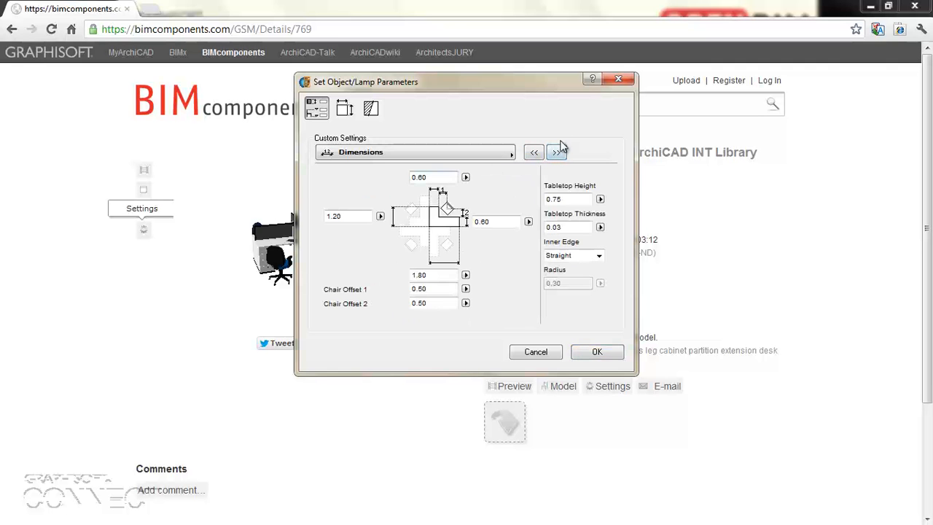
{"action": "left_click", "coordinate": [556, 153]}
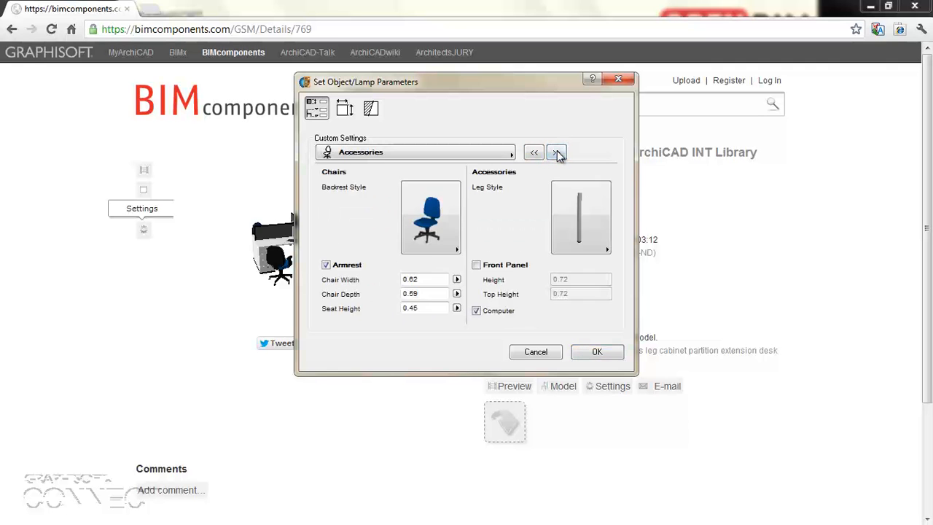
{"action": "left_click", "coordinate": [425, 220]}
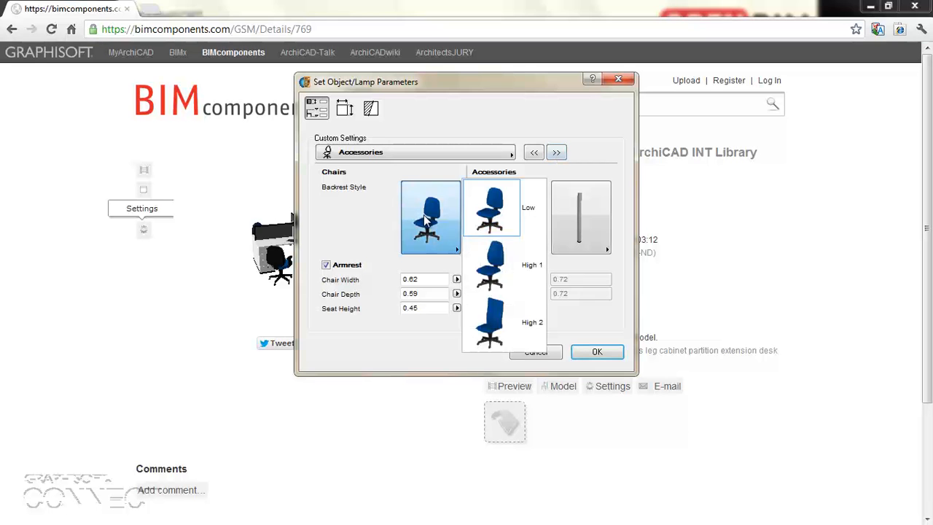
{"action": "left_click", "coordinate": [505, 264]}
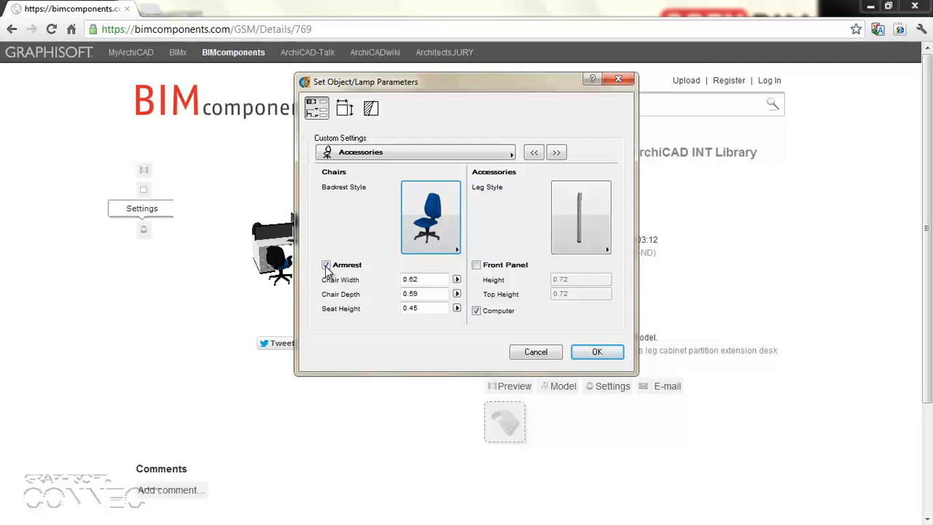
{"action": "left_click", "coordinate": [597, 240]}
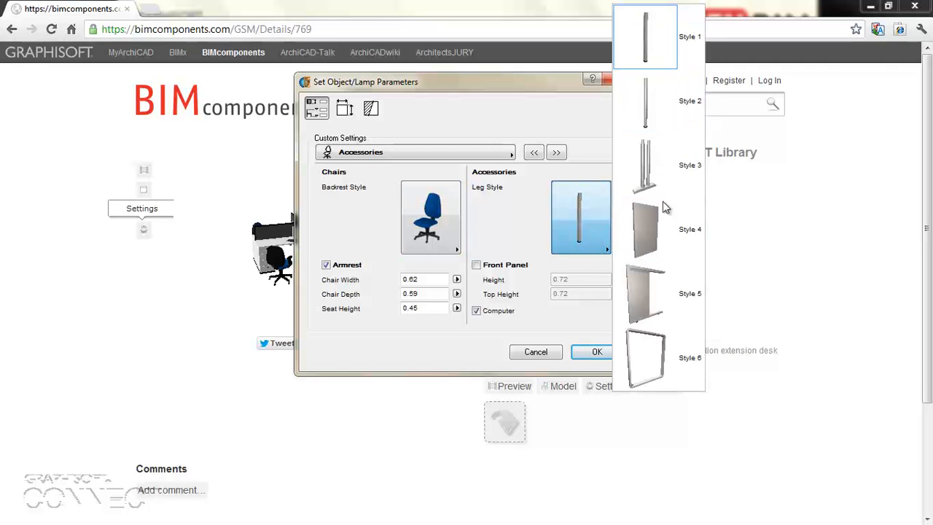
{"action": "left_click", "coordinate": [666, 288]}
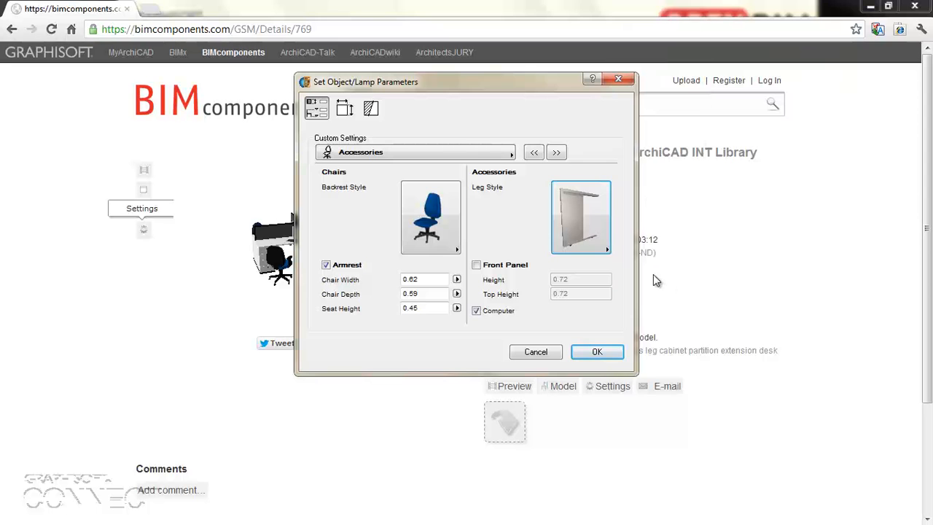
- Examine the remaining object parameters: desk cabinet, extensions, extension cabinet, materials, minimal space, appearance, the full parameter list and advanced attributes
{"action": "left_click", "coordinate": [555, 152]}
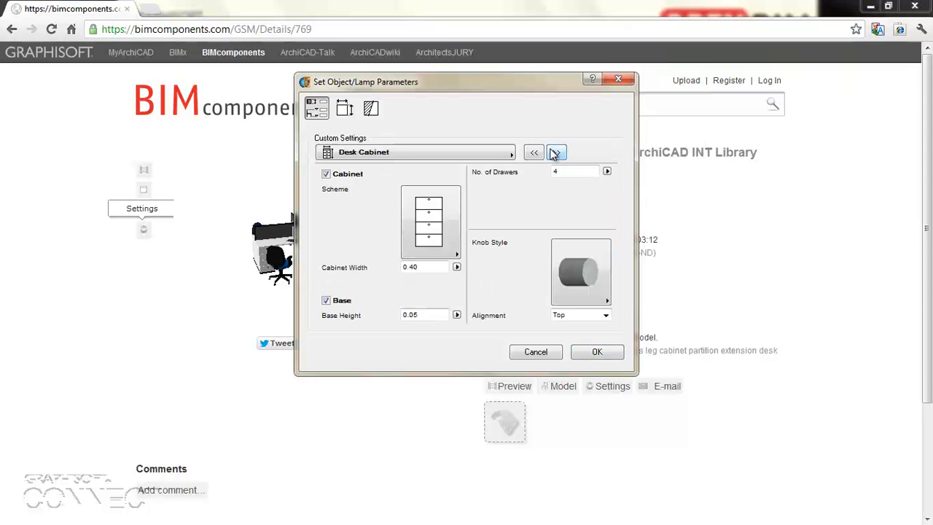
{"action": "left_click", "coordinate": [453, 213]}
{"action": "left_click", "coordinate": [434, 229]}
{"action": "left_click", "coordinate": [581, 271]}
{"action": "left_click", "coordinate": [671, 255]}
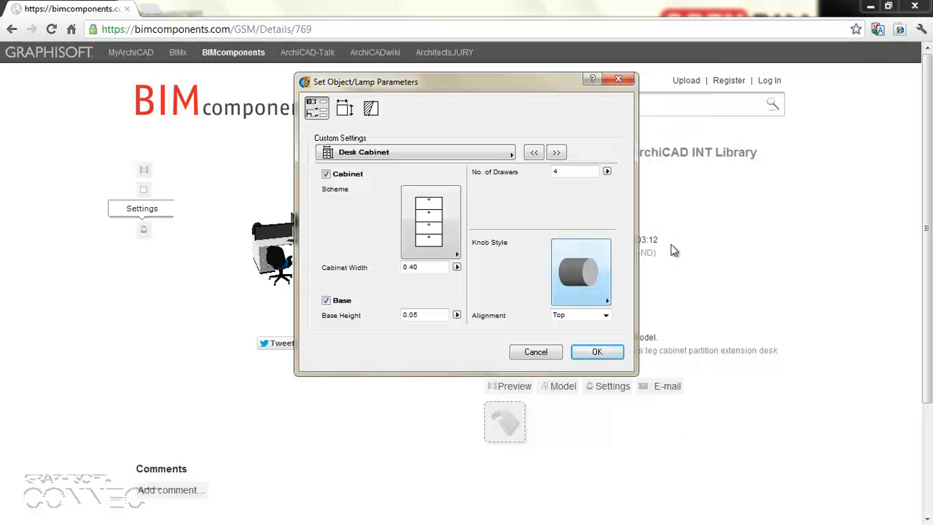
{"action": "left_click", "coordinate": [557, 153]}
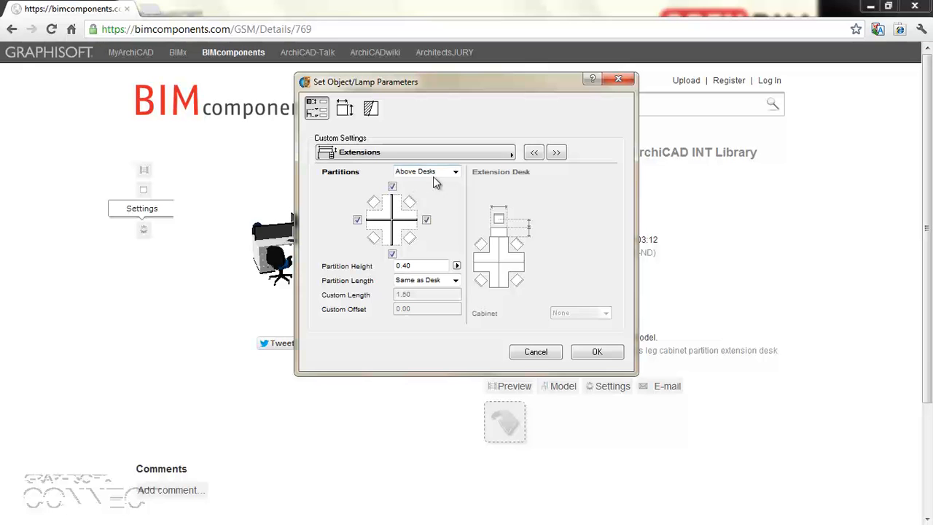
{"action": "left_click", "coordinate": [557, 153]}
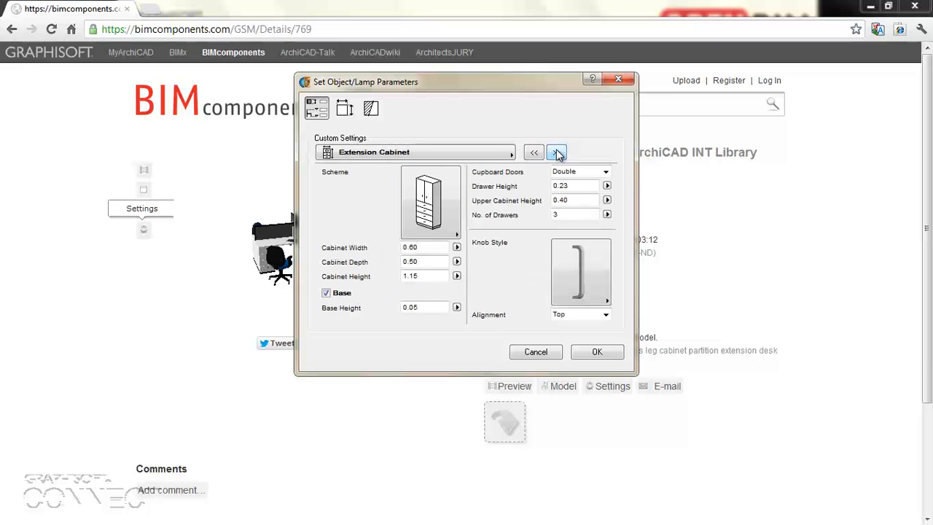
{"action": "left_click", "coordinate": [558, 156]}
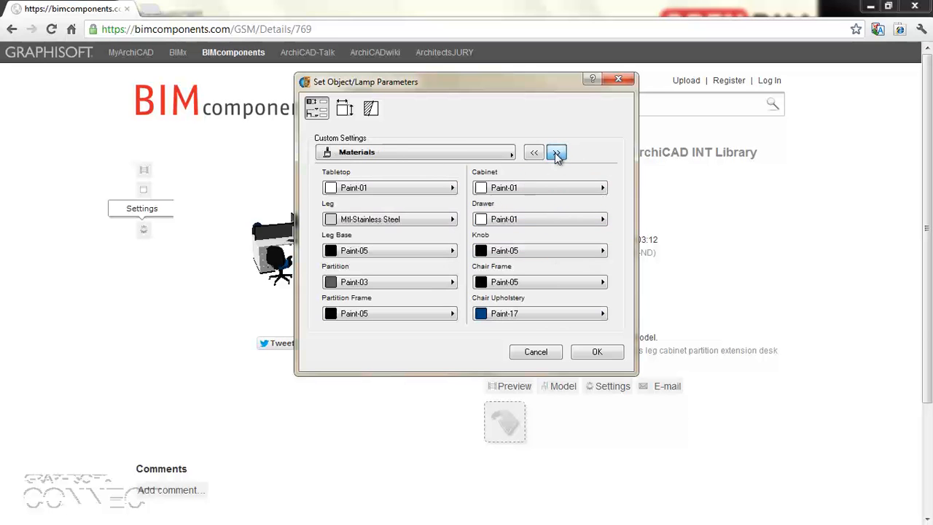
{"action": "left_click", "coordinate": [557, 155]}
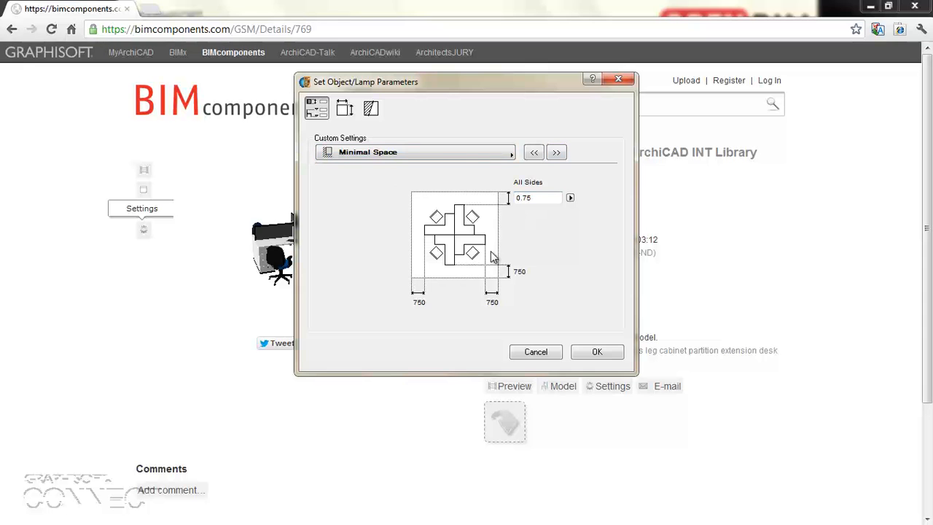
{"action": "left_click", "coordinate": [557, 154]}
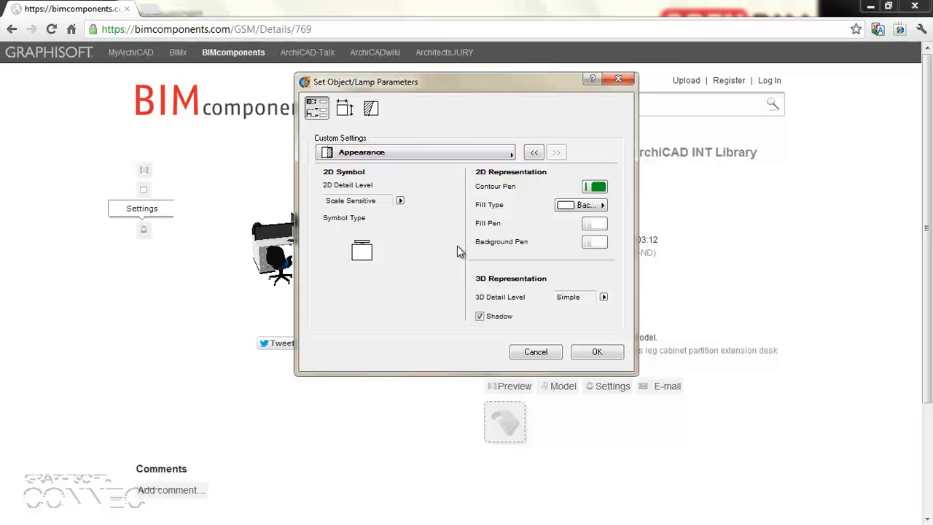
{"action": "left_click", "coordinate": [345, 109]}
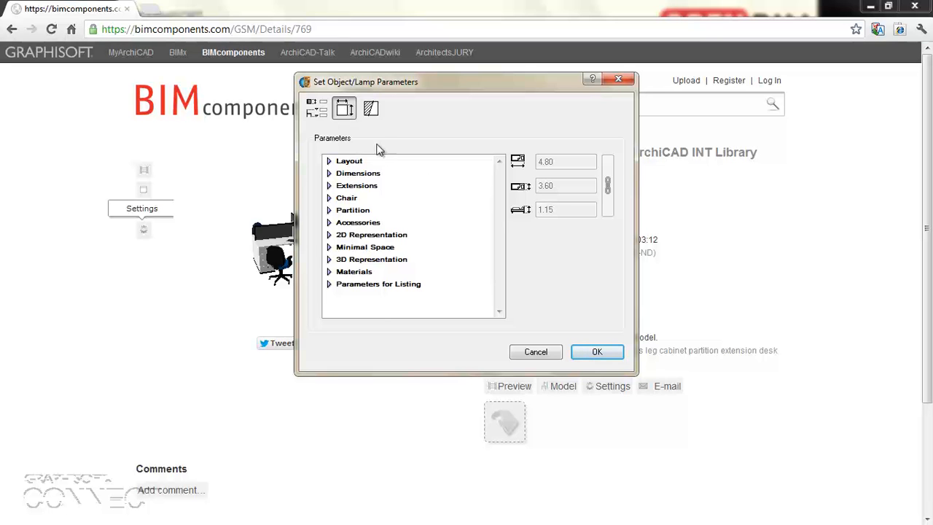
{"action": "left_click", "coordinate": [371, 108]}
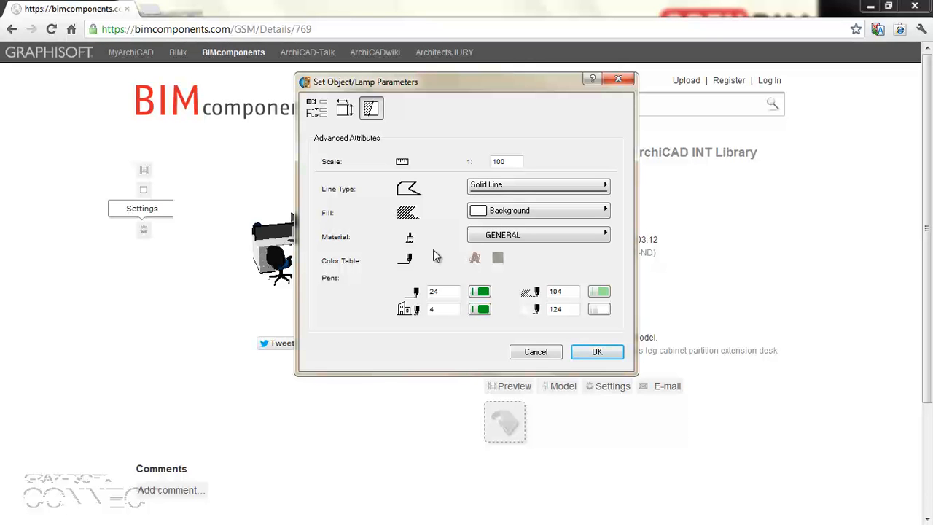
- Apply the settings and place the configured office island from the website in OFFICE 1 of the ArchiCAD ground floor plan
{"action": "left_click", "coordinate": [597, 352]}
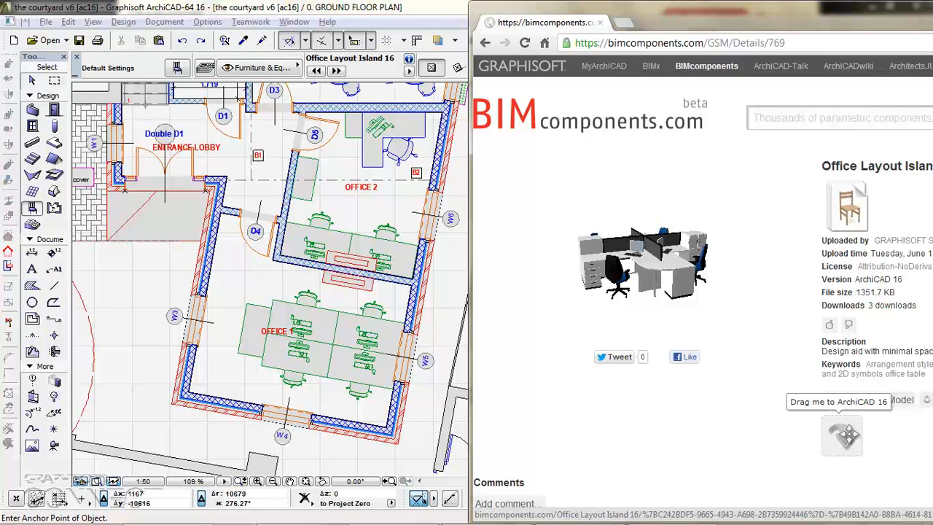
{"action": "left_click_drag", "start_coordinate": [836, 436], "coordinate": [264, 309]}
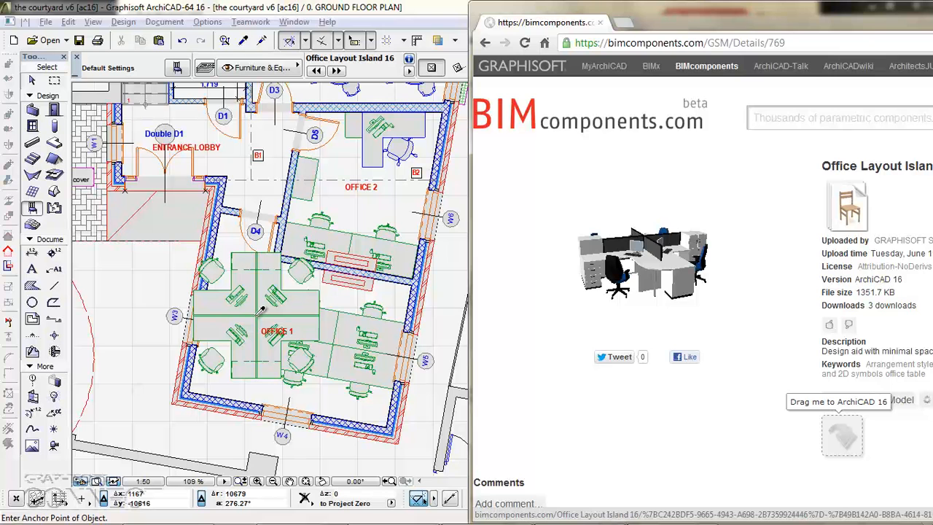
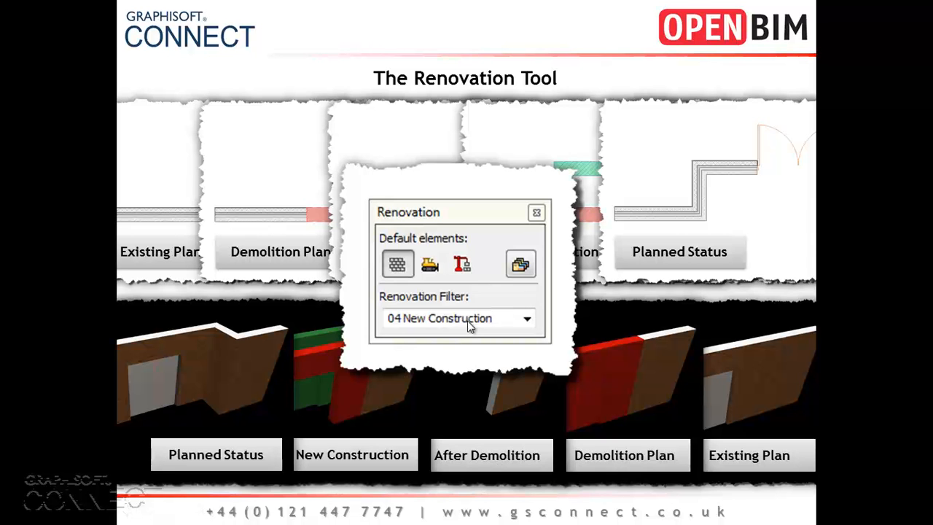
{"action": "left_click", "coordinate": [707, 308]}
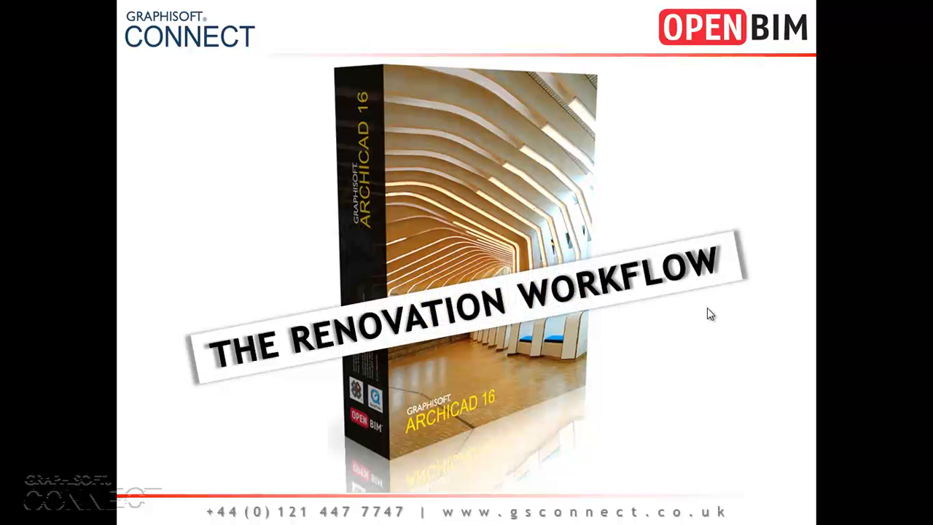
- Switch from the presentation to ArchiCAD with the Construction set's Ground Floor Plan view
{"action": "key", "text": "alt+Tab"}
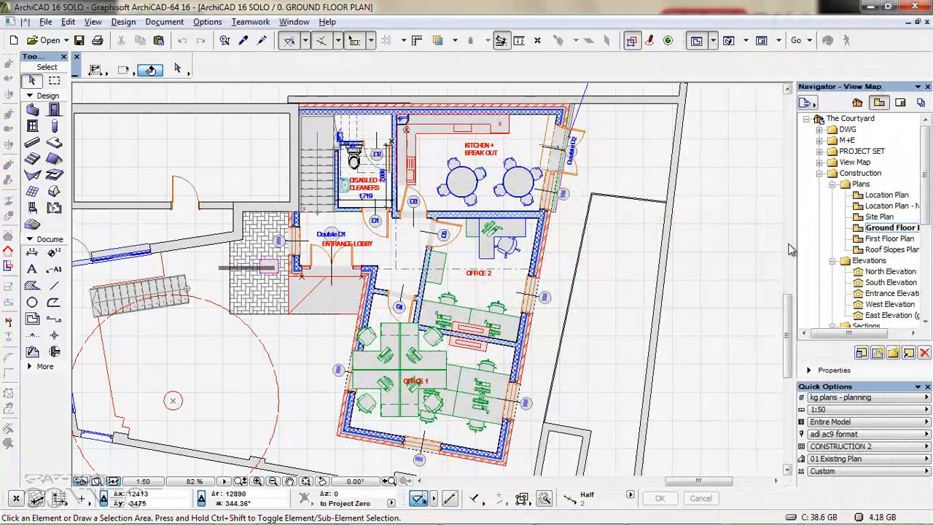
{"action": "left_click", "coordinate": [880, 235]}
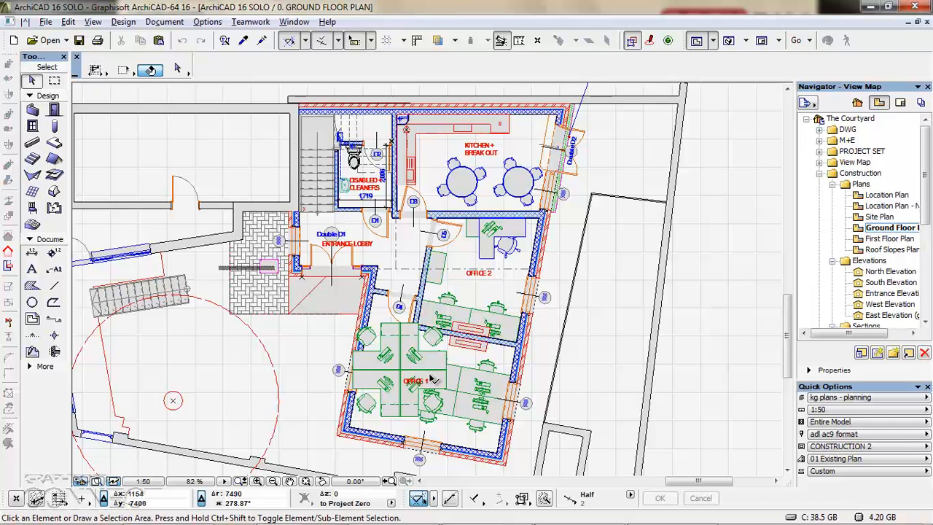
- Review the Construction set's First Floor and Roof Slopes plans, North and South Elevations, Sections 1-1 and 2-2, and saved 3D views
{"action": "double_click", "coordinate": [882, 239]}
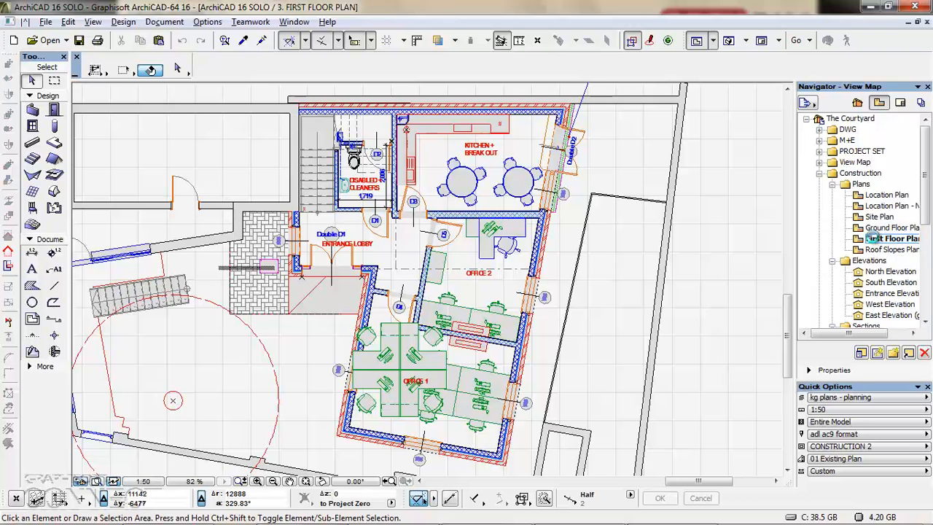
{"action": "double_click", "coordinate": [875, 249]}
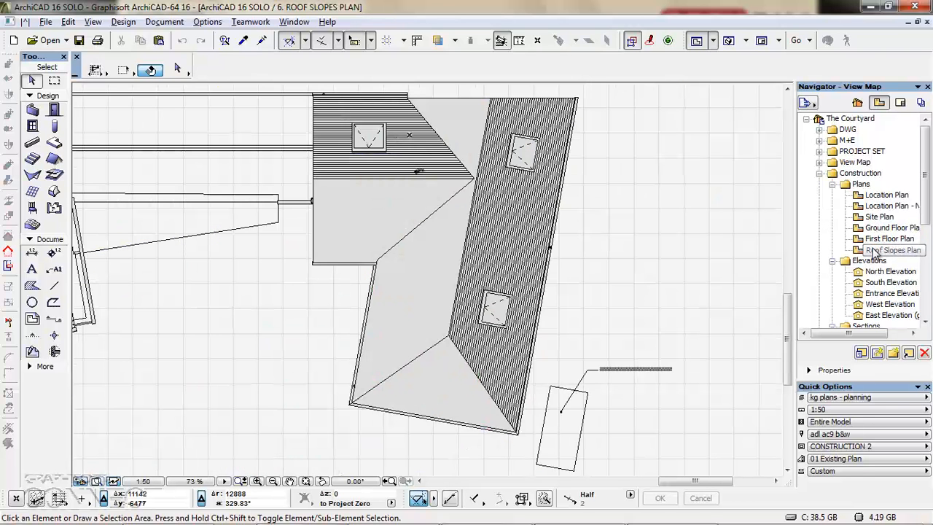
{"action": "double_click", "coordinate": [886, 271]}
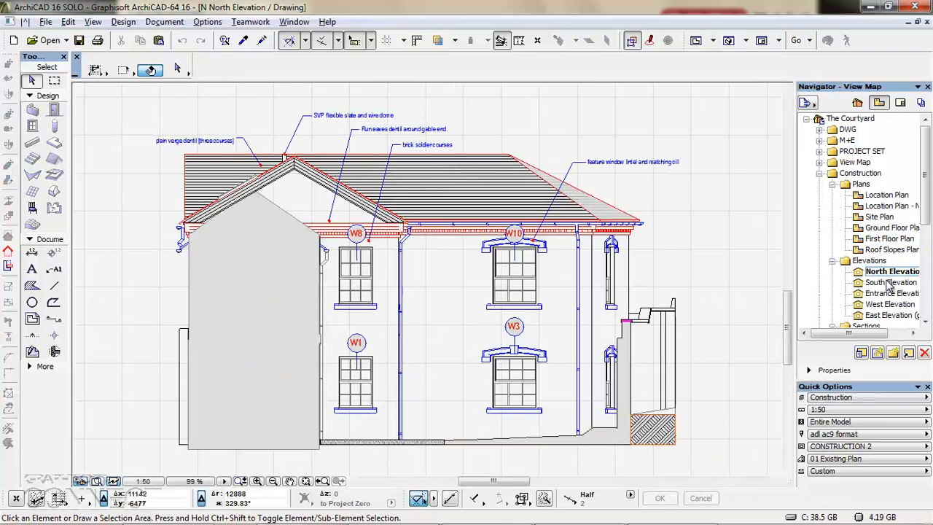
{"action": "double_click", "coordinate": [889, 283]}
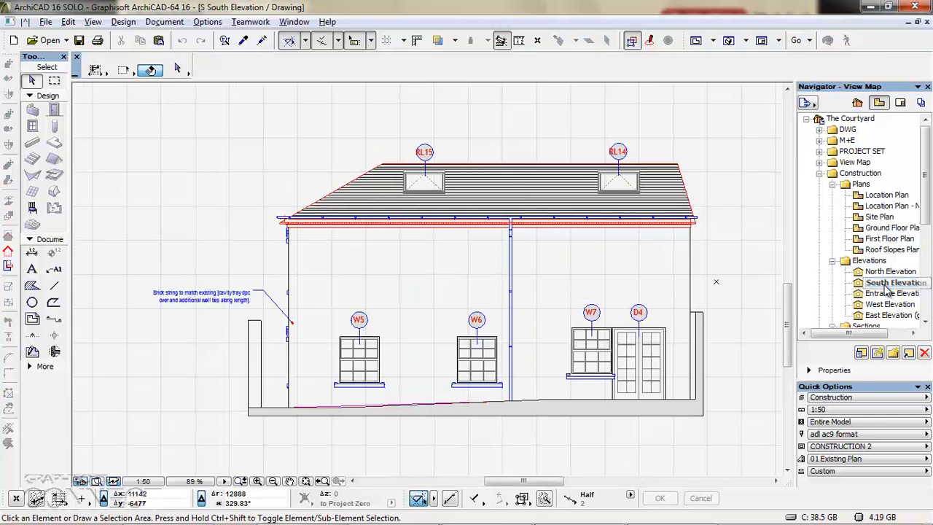
{"action": "scroll", "coordinate": [879, 219], "scroll_direction": "down", "scroll_amount": 6}
{"action": "double_click", "coordinate": [874, 152]}
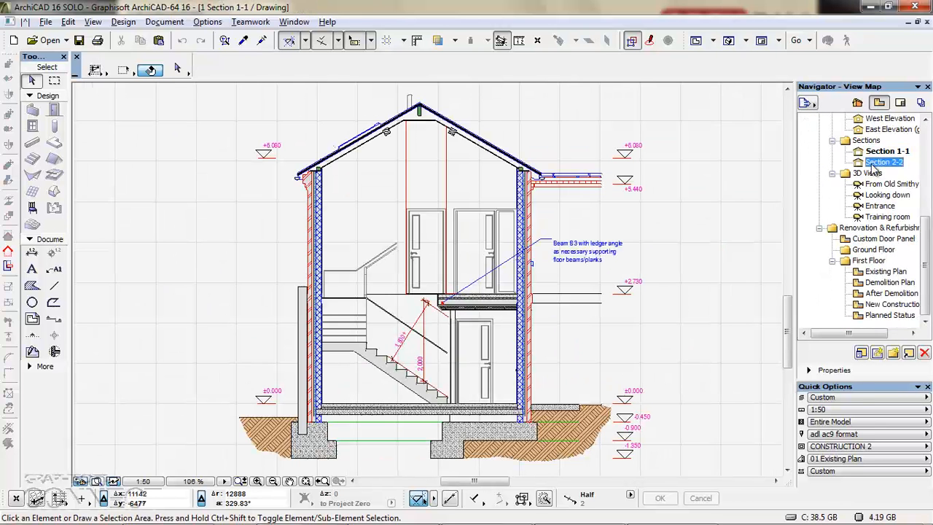
{"action": "double_click", "coordinate": [882, 162]}
{"action": "double_click", "coordinate": [882, 184]}
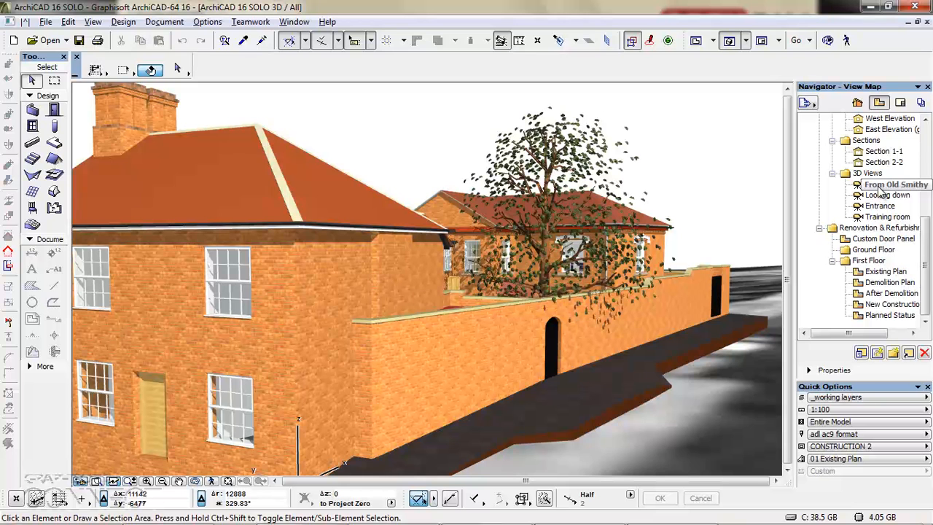
{"action": "double_click", "coordinate": [882, 195]}
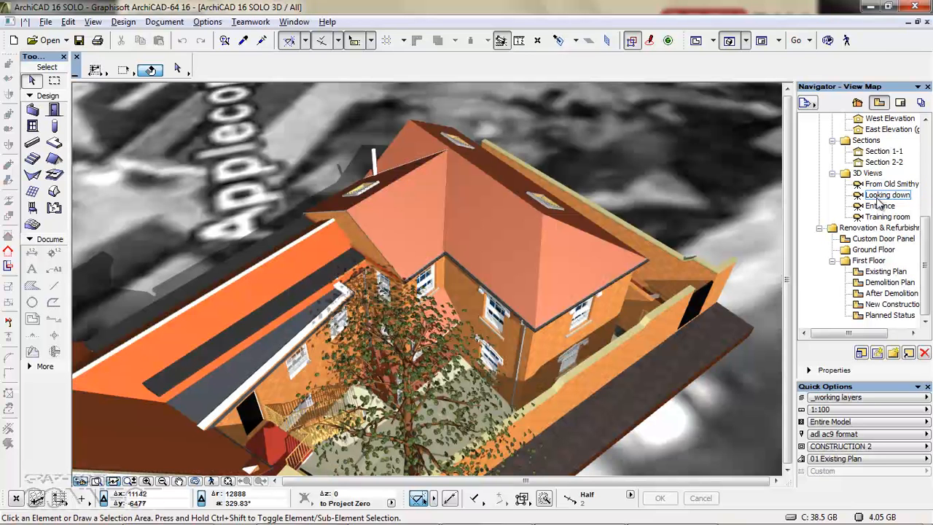
- Return to the Construction set's Ground Floor Plan and move the office island out of OFFICE 1 to the empty area east of the building
{"action": "scroll", "coordinate": [873, 224], "scroll_direction": "up", "scroll_amount": 6}
{"action": "double_click", "coordinate": [886, 227]}
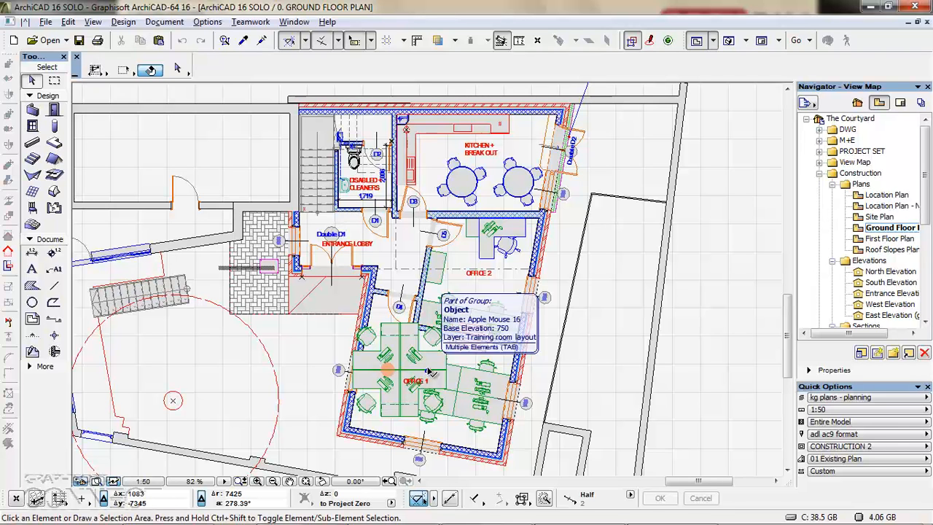
{"action": "left_click", "coordinate": [437, 360]}
{"action": "left_click_drag", "start_coordinate": [430, 362], "coordinate": [775, 299]}
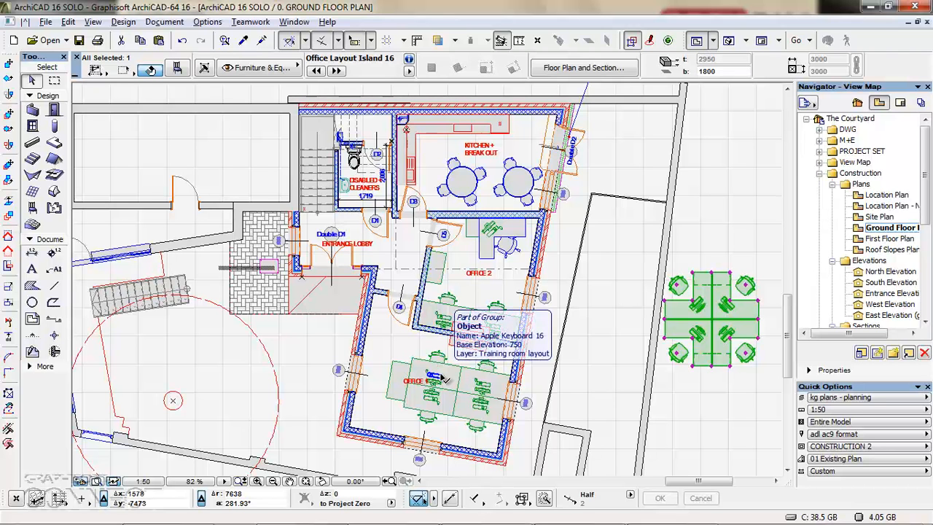
- Rotate the plan's view orientation about OFFICE 1's outer corner so that its lower external wall runs horizontally
{"action": "left_click", "coordinate": [323, 481]}
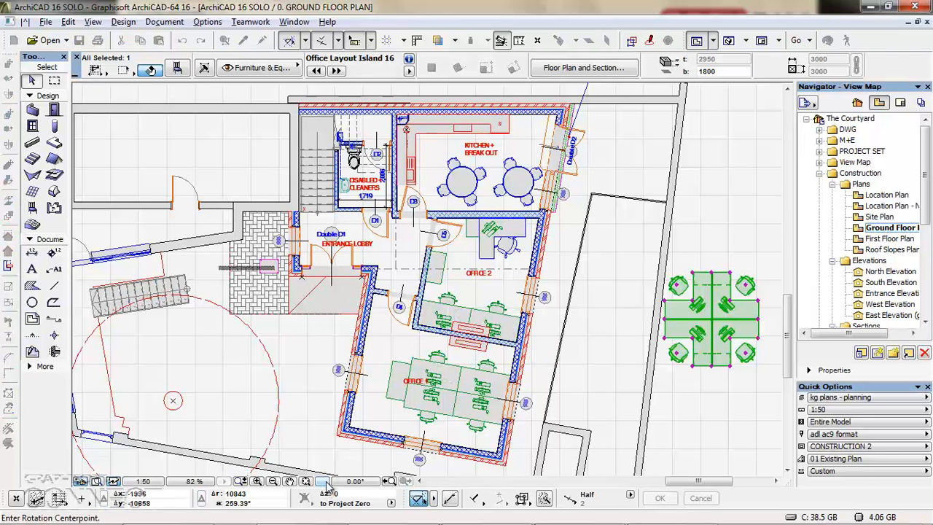
{"action": "left_click", "coordinate": [338, 438]}
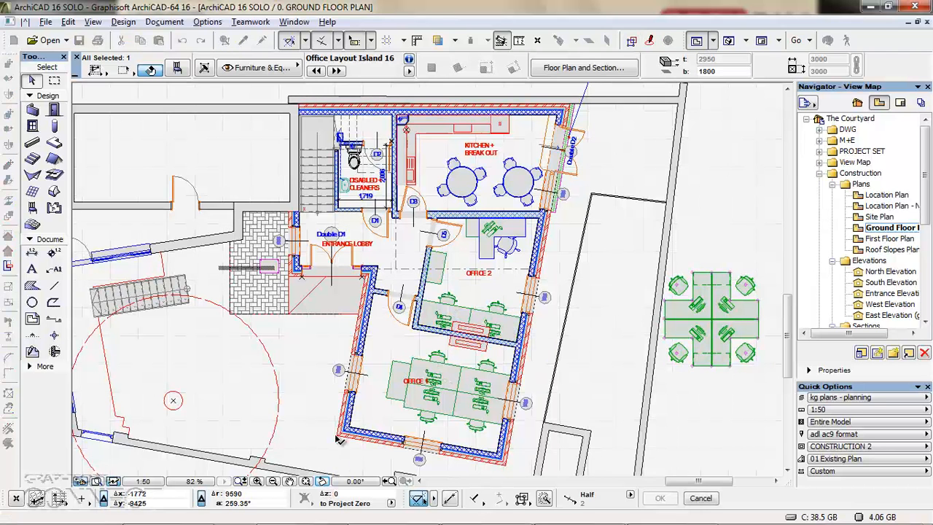
{"action": "left_click", "coordinate": [508, 470]}
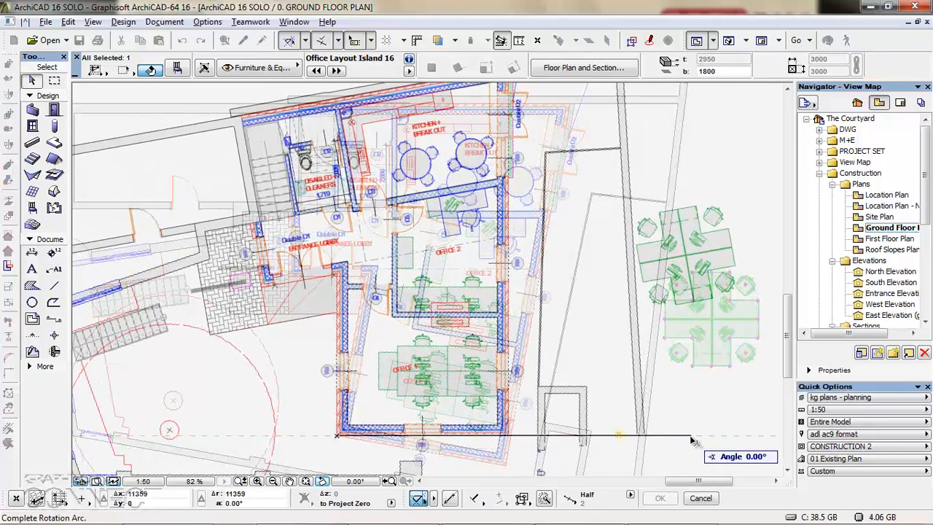
{"action": "left_click", "coordinate": [631, 458]}
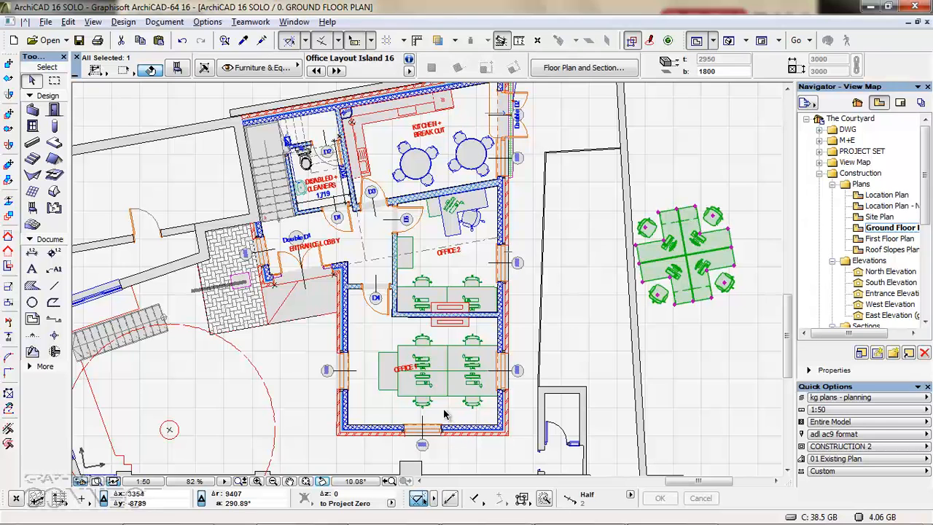
- Show the Renovation palette clear of the offices and give the selected office island New status
{"action": "scroll", "coordinate": [430, 397], "scroll_direction": "up", "scroll_amount": 3}
{"action": "left_click", "coordinate": [294, 21]}
{"action": "mouse_move", "coordinate": [311, 128]}
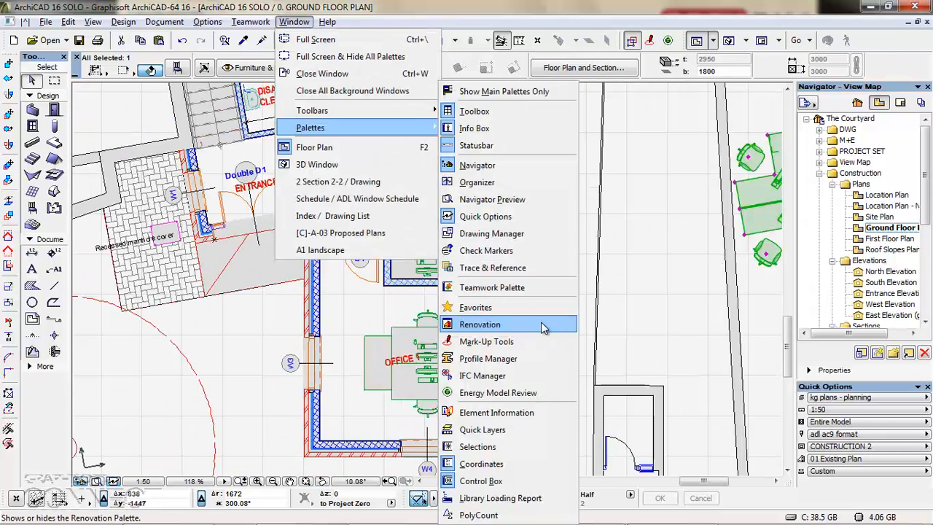
{"action": "left_click", "coordinate": [480, 325]}
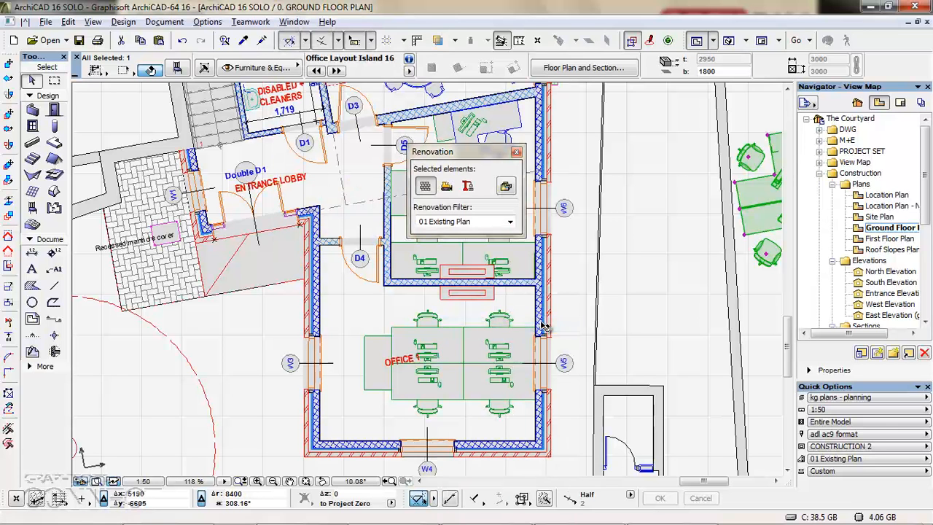
{"action": "left_click_drag", "start_coordinate": [474, 153], "coordinate": [467, 170]}
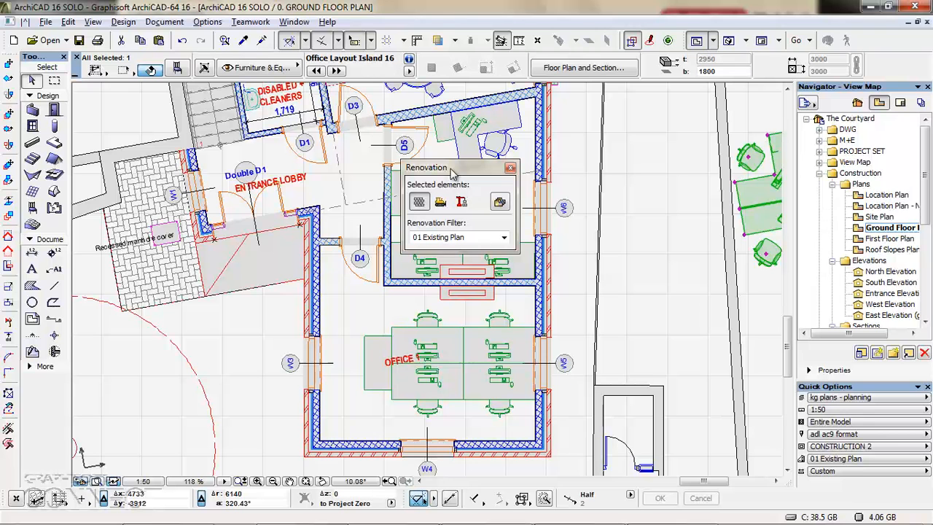
{"action": "left_click_drag", "start_coordinate": [452, 172], "coordinate": [643, 110]}
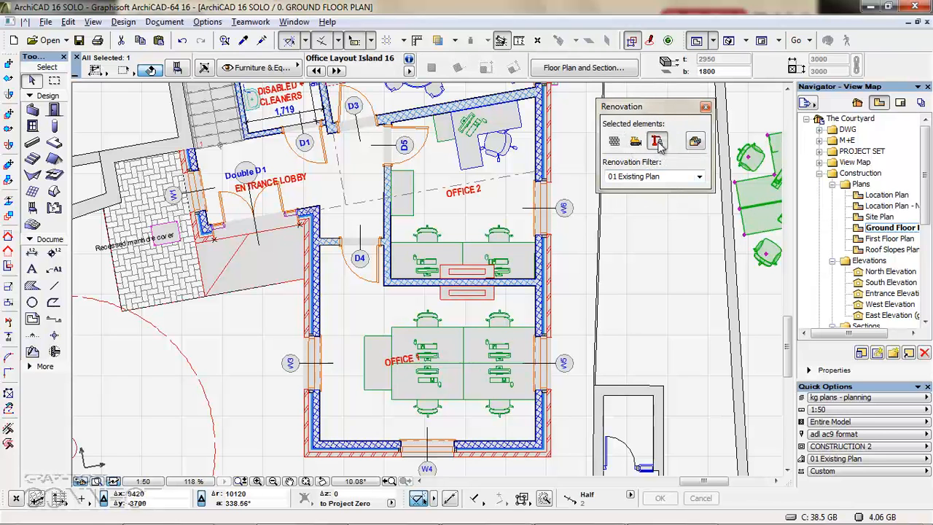
{"action": "key", "text": "Escape"}
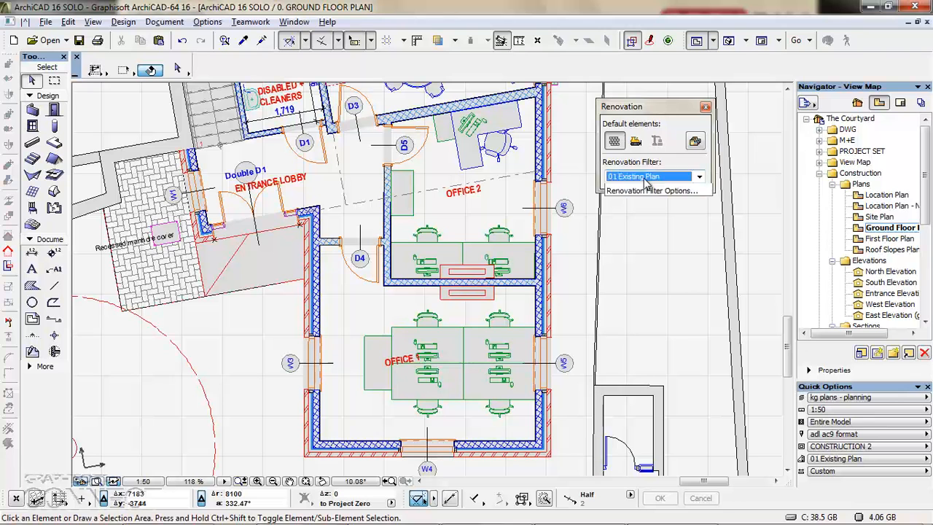
- Apply the 02 Demolition Plan renovation filter and mark OFFICE 1's existing desk group as To Be Demolished
{"action": "left_click", "coordinate": [645, 184]}
{"action": "left_click", "coordinate": [646, 195]}
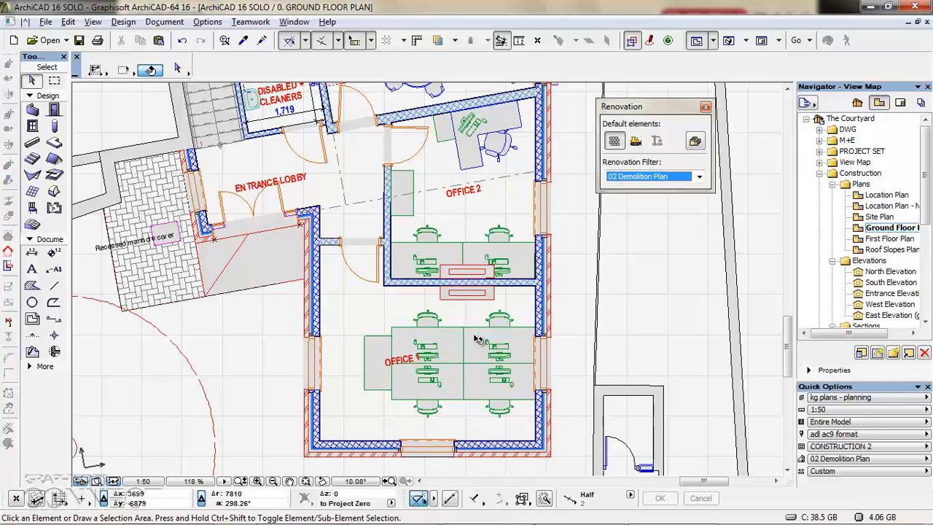
{"action": "left_click", "coordinate": [450, 339]}
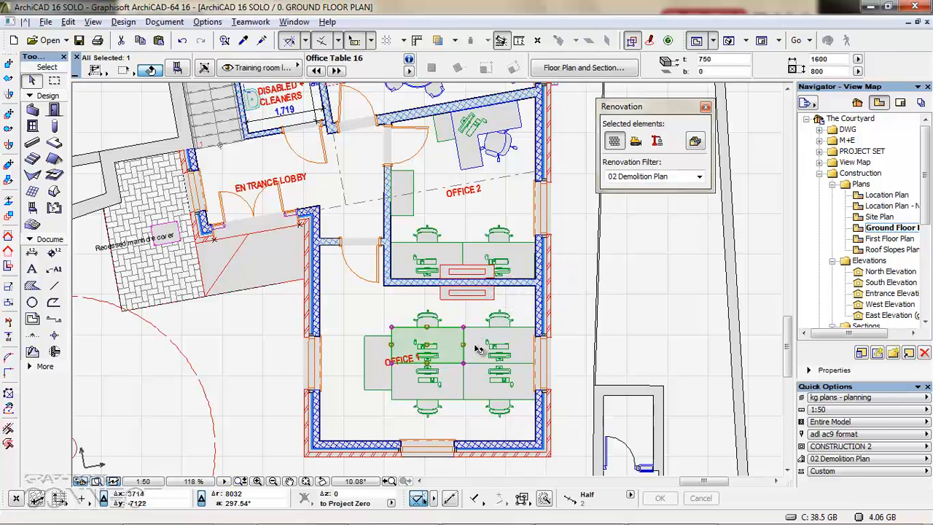
{"action": "left_click", "coordinate": [479, 337]}
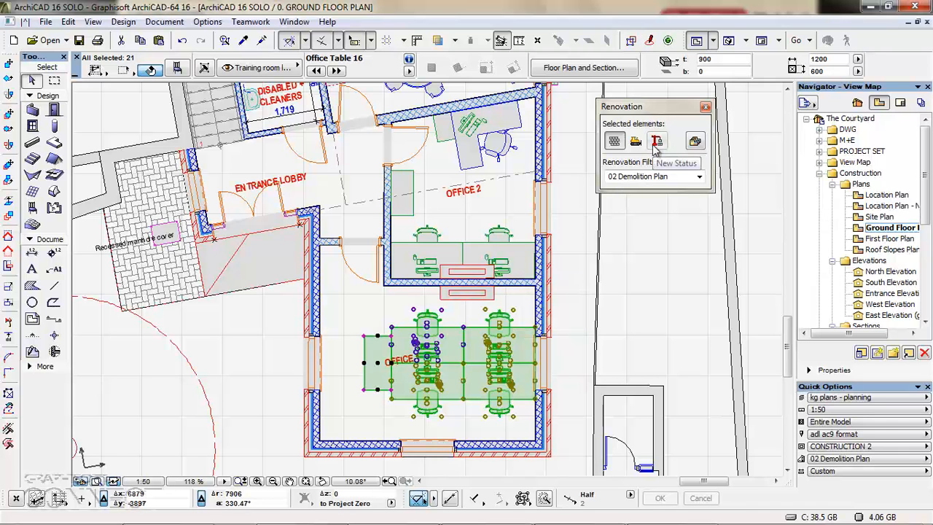
{"action": "left_click", "coordinate": [635, 142]}
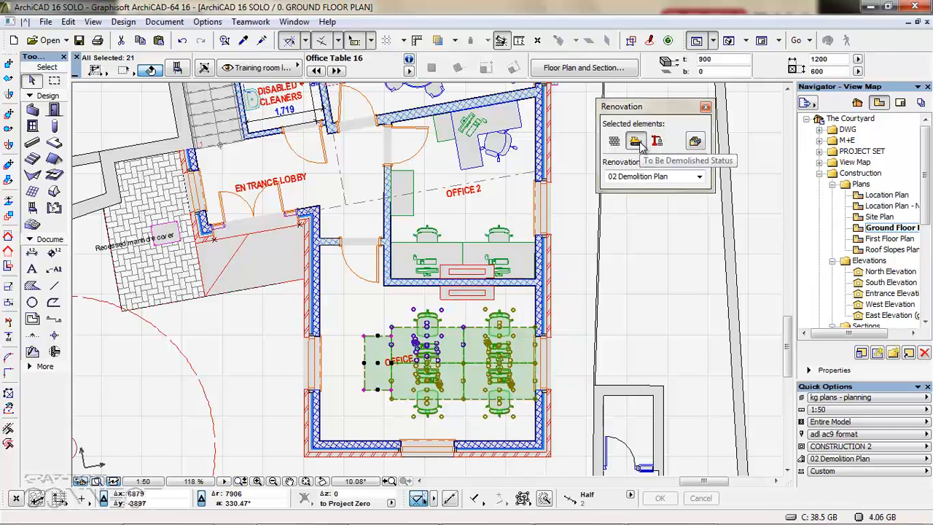
{"action": "left_click", "coordinate": [576, 311]}
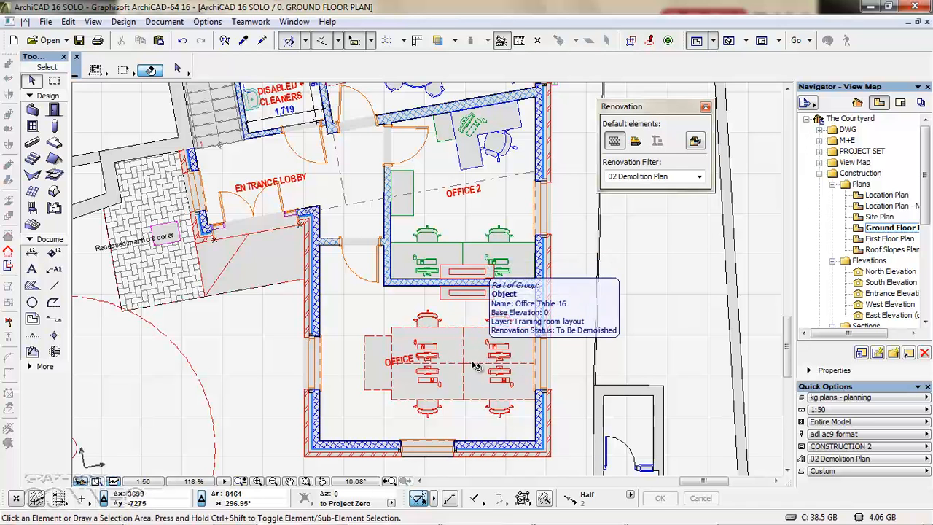
- Mark window W4 in OFFICE 1's lower external wall as To Be Demolished
{"action": "left_click", "coordinate": [448, 450]}
{"action": "left_click", "coordinate": [635, 141]}
{"action": "left_click", "coordinate": [558, 359]}
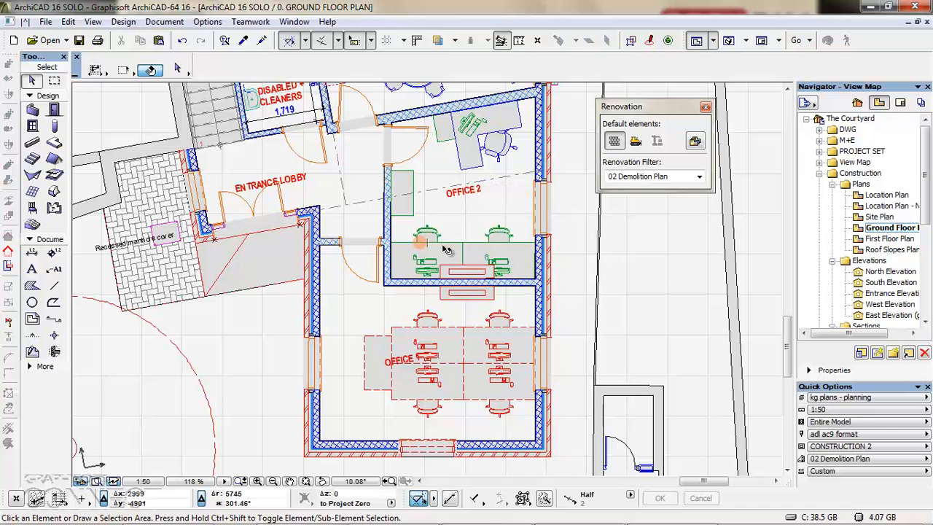
- Mark the two workstations along OFFICE 2's partition, both fan coil cabinets and the wall between the offices as To Be Demolished
{"action": "left_click", "coordinate": [464, 250]}
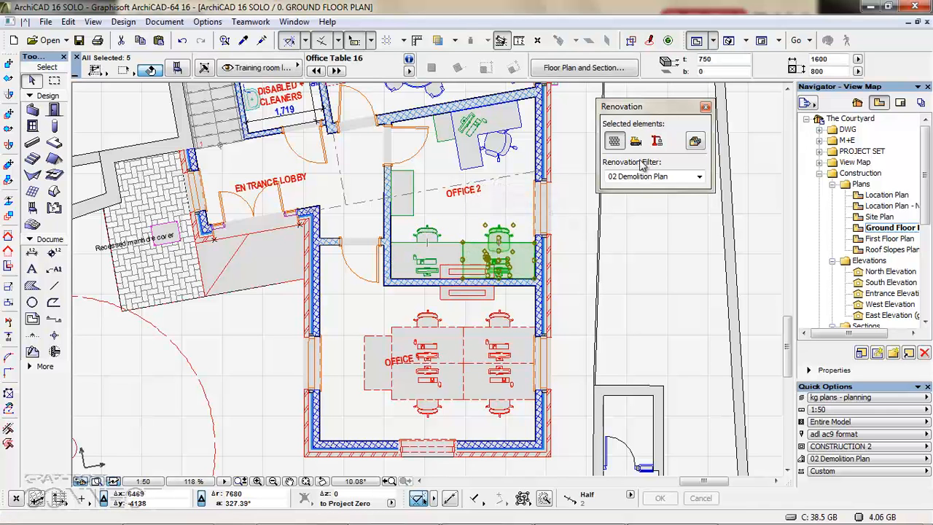
{"action": "left_click", "coordinate": [461, 271], "text": "shift"}
{"action": "left_click", "coordinate": [486, 295], "text": "shift"}
{"action": "left_click", "coordinate": [521, 286], "text": "shift"}
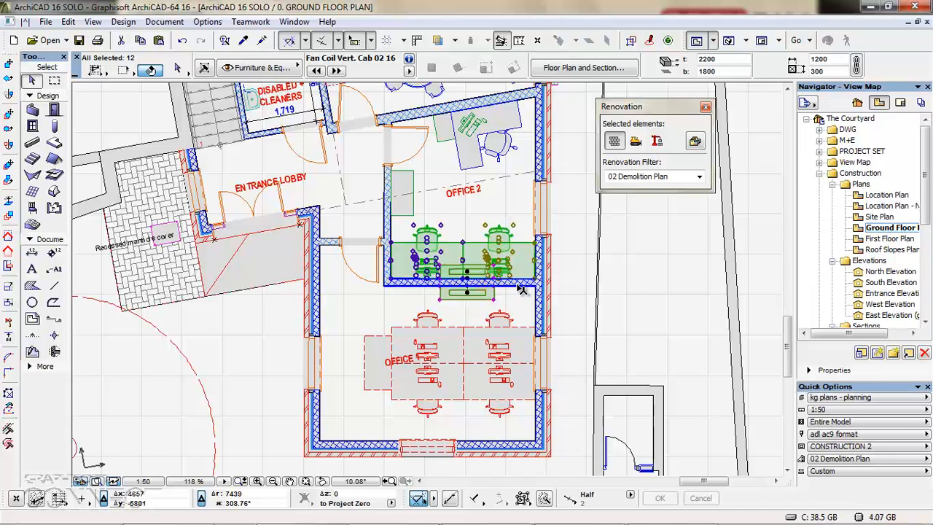
{"action": "left_click", "coordinate": [521, 287], "text": "shift"}
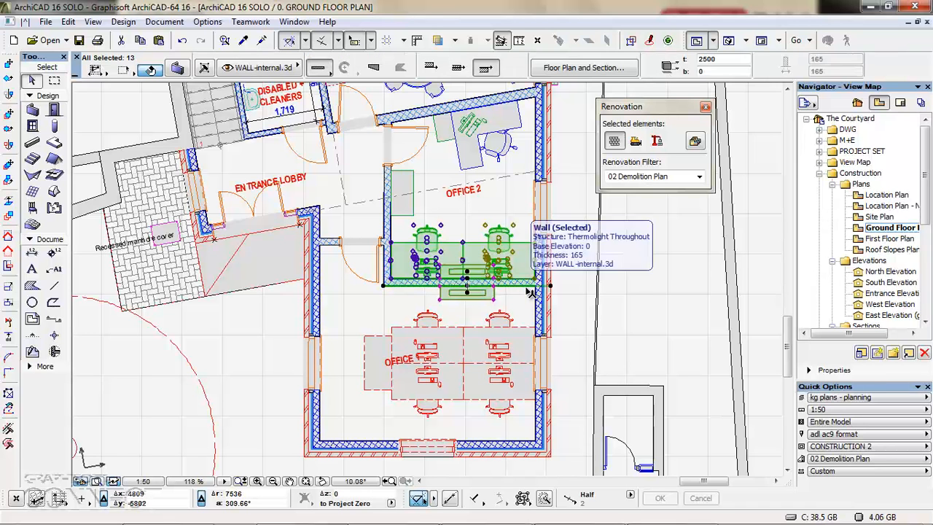
{"action": "left_click", "coordinate": [638, 142]}
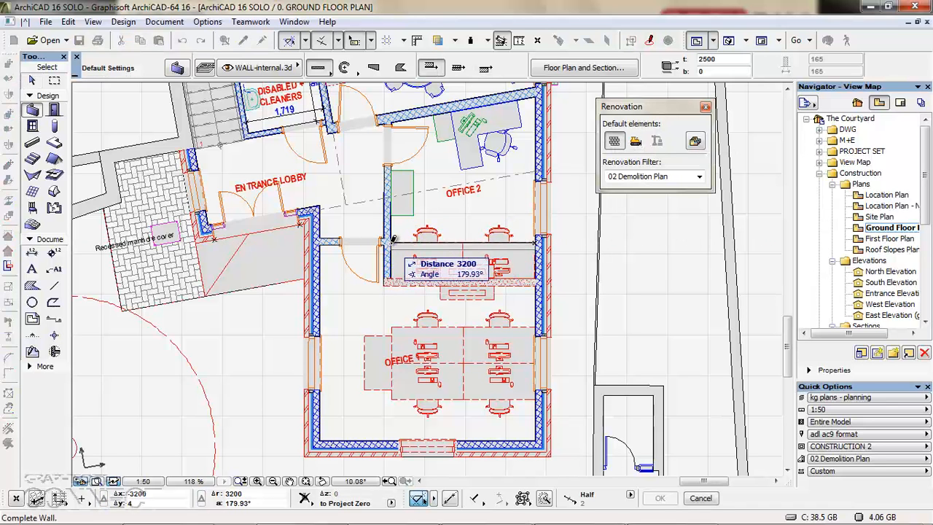
- Draw a New-status internal wall about 3200 mm long across OFFICE 2 and mark the leftover side-wall section below it as To Be Demolished
{"action": "left_click", "coordinate": [393, 239]}
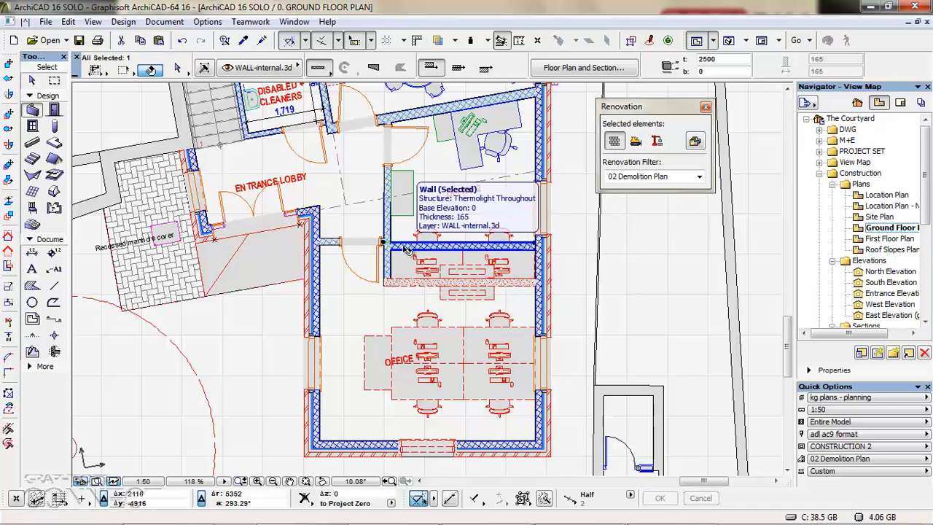
{"action": "left_click", "coordinate": [401, 246], "text": "shift"}
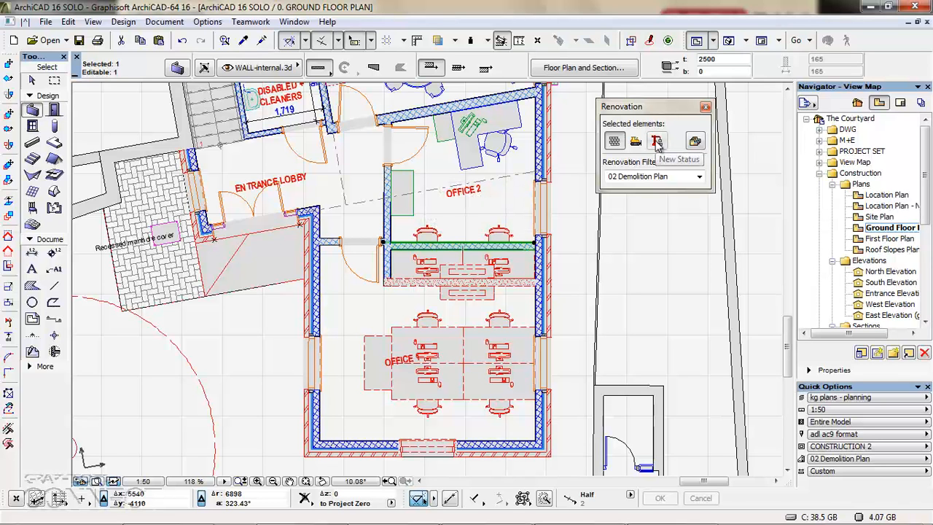
{"action": "left_click", "coordinate": [636, 141]}
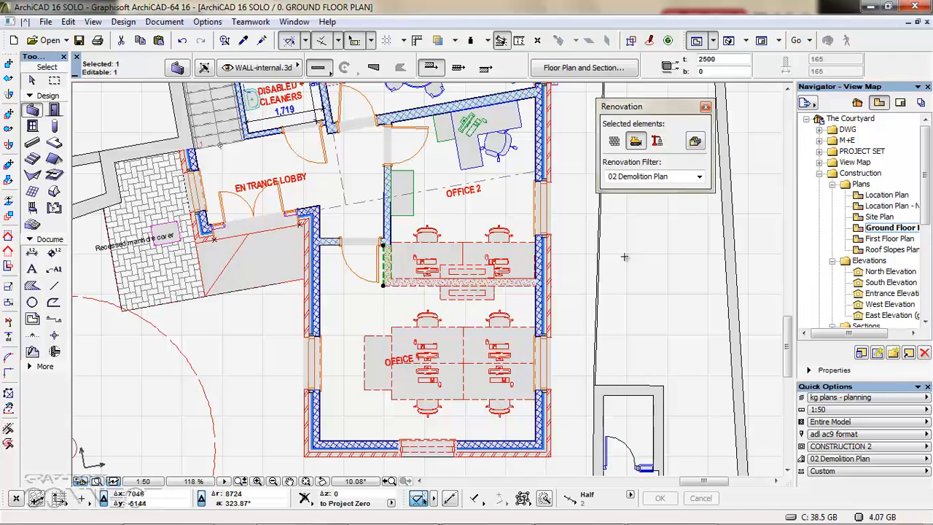
{"action": "key", "text": "Escape"}
- Under the 04 New Construction renovation filter, copy OFFICE 1's entrance door wall about 314 mm towards the entrance lobby and give it New status
{"action": "left_click", "coordinate": [657, 179]}
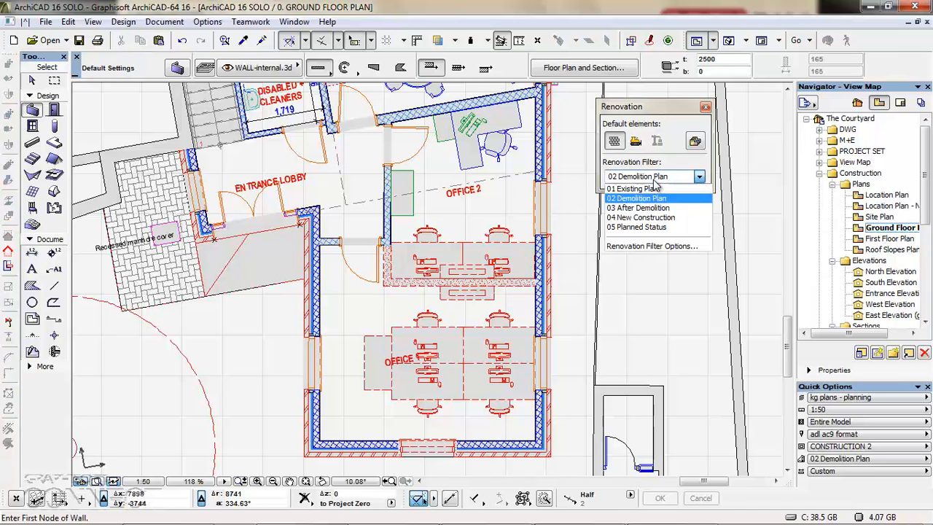
{"action": "left_click", "coordinate": [642, 218]}
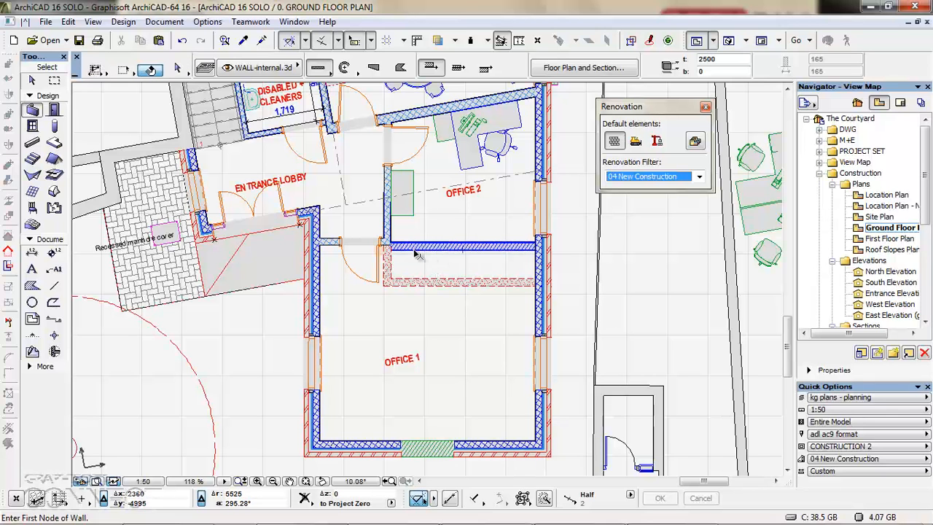
{"action": "left_click", "coordinate": [325, 244], "text": "shift"}
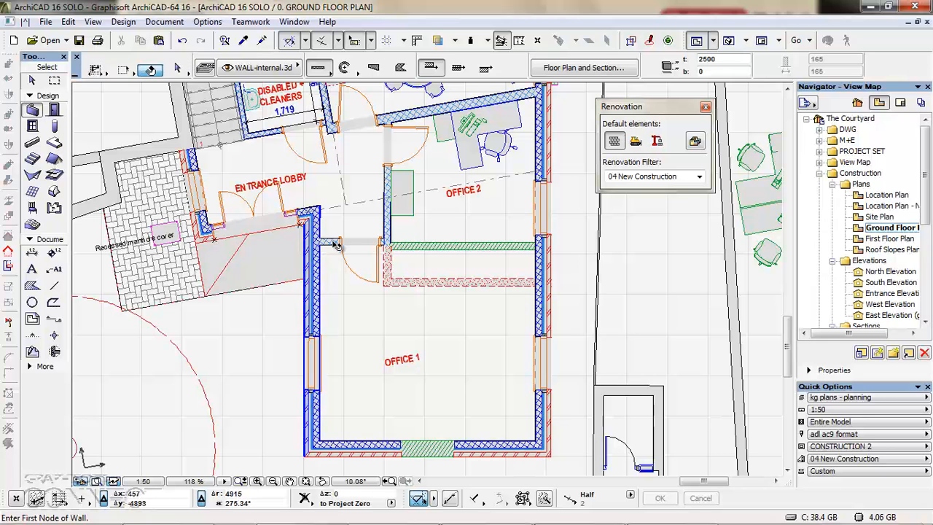
{"action": "key", "text": "ctrl+d"}
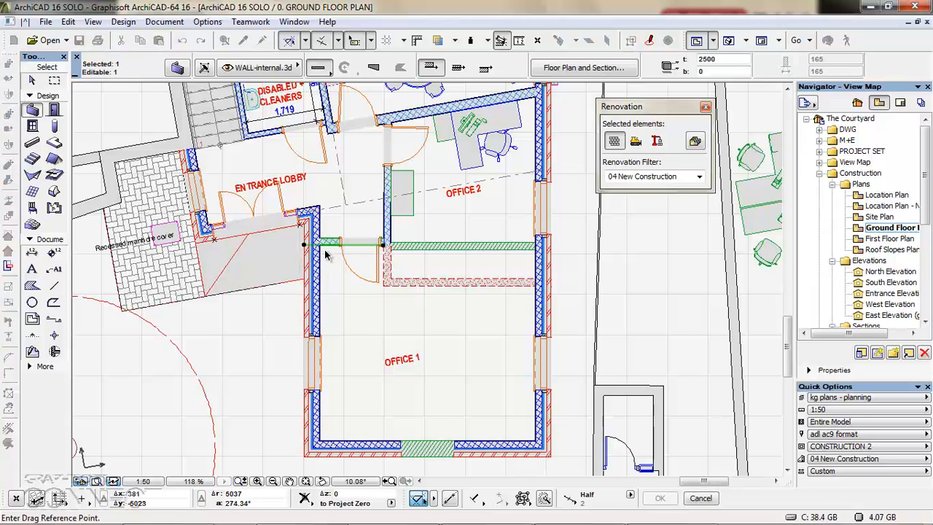
{"action": "key", "text": "ctrl"}
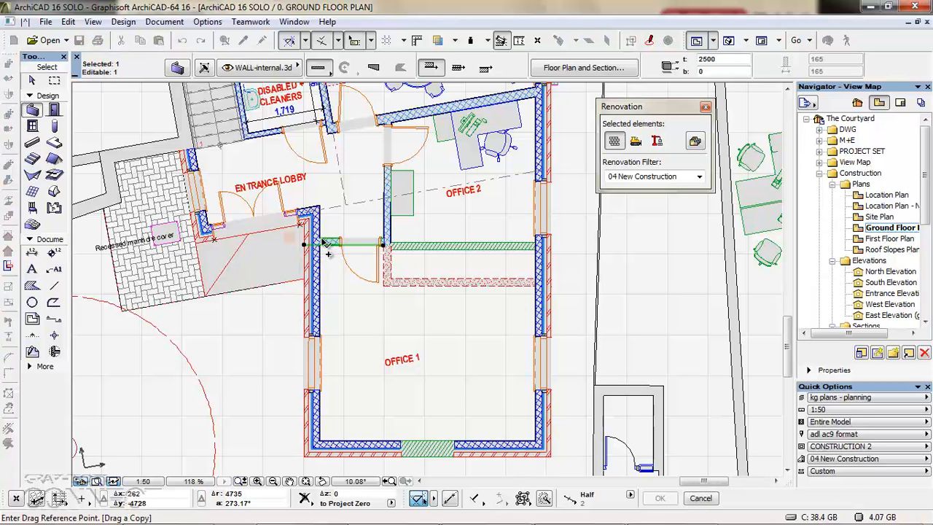
{"action": "left_click", "coordinate": [323, 242]}
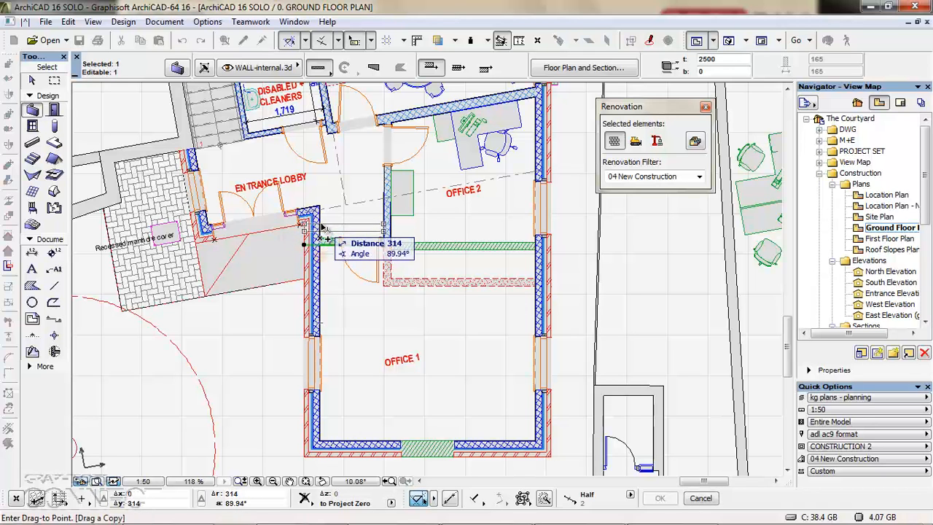
{"action": "left_click", "coordinate": [324, 227]}
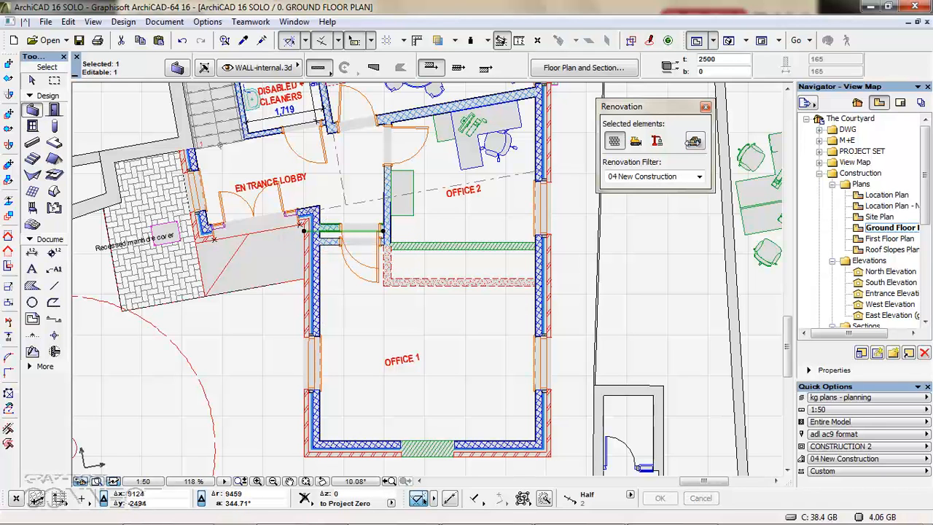
{"action": "left_click", "coordinate": [656, 142]}
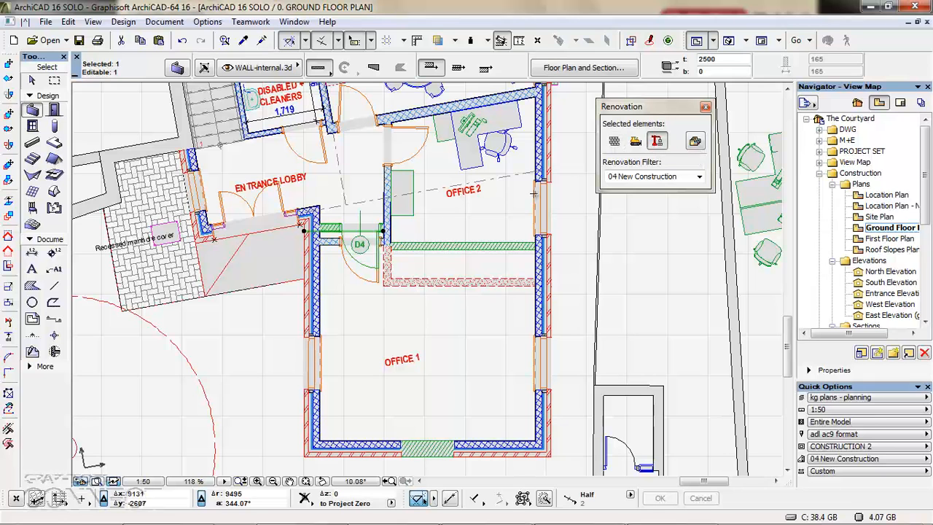
{"action": "key", "text": "Escape"}
- Mark OFFICE 1's original entrance wall with its door as To Be Demolished
{"action": "left_click", "coordinate": [334, 246]}
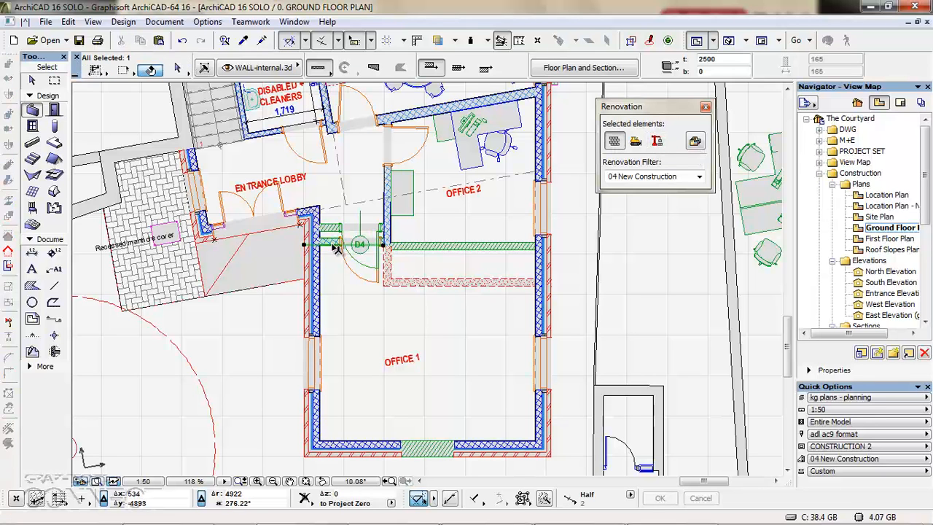
{"action": "left_click", "coordinate": [637, 142]}
{"action": "key", "text": "Escape"}
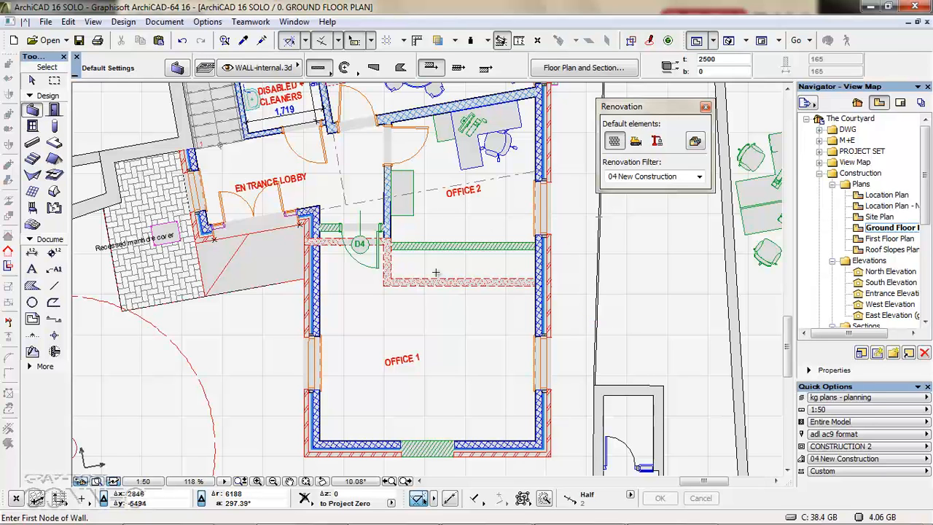
- Move the Office Layout Island into OFFICE 1, square to the walls, with its end centred on the infilled opening in the lower wall
{"action": "left_click", "coordinate": [750, 219]}
{"action": "left_click", "coordinate": [754, 220]}
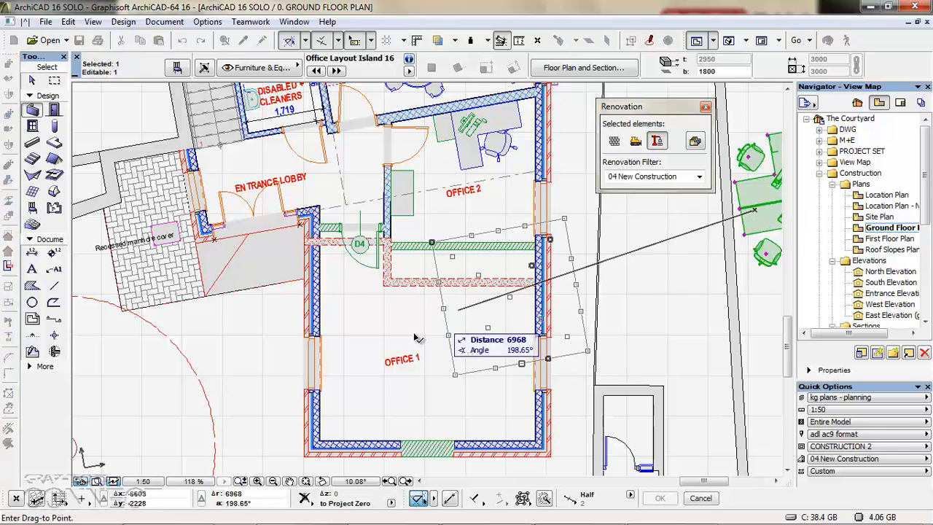
{"action": "left_click", "coordinate": [494, 374]}
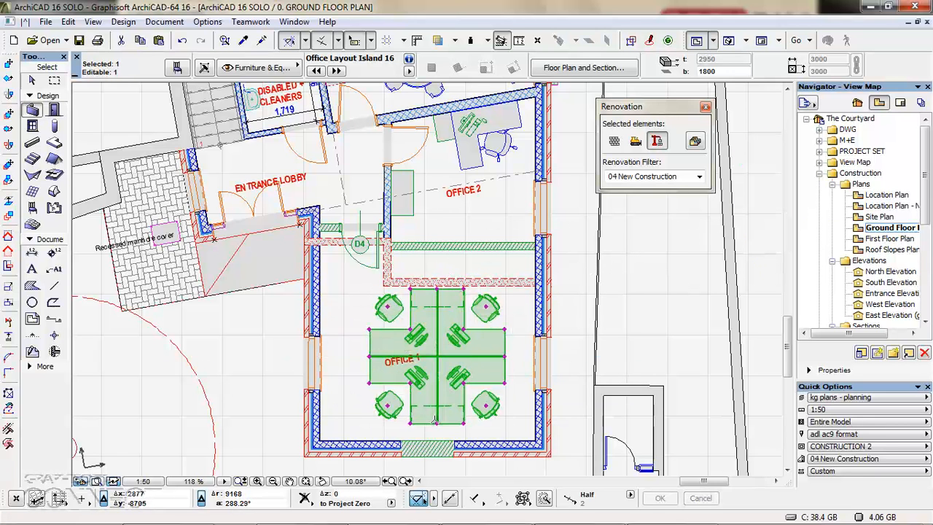
{"action": "key", "text": "ctrl+d"}
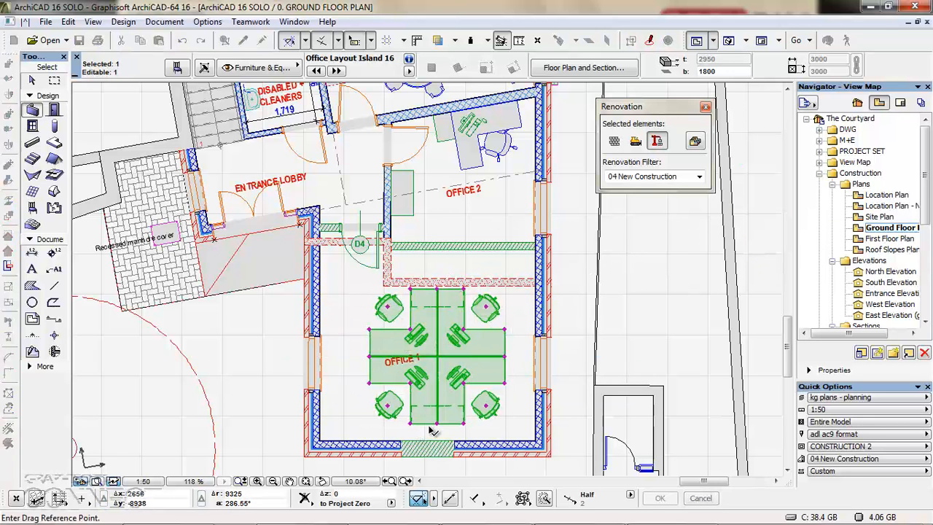
{"action": "left_click", "coordinate": [438, 423]}
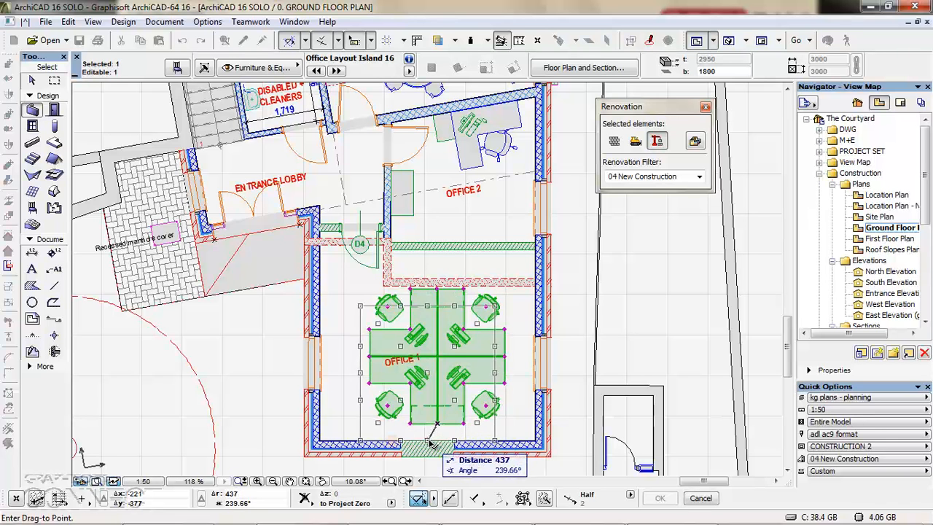
{"action": "left_click", "coordinate": [428, 442]}
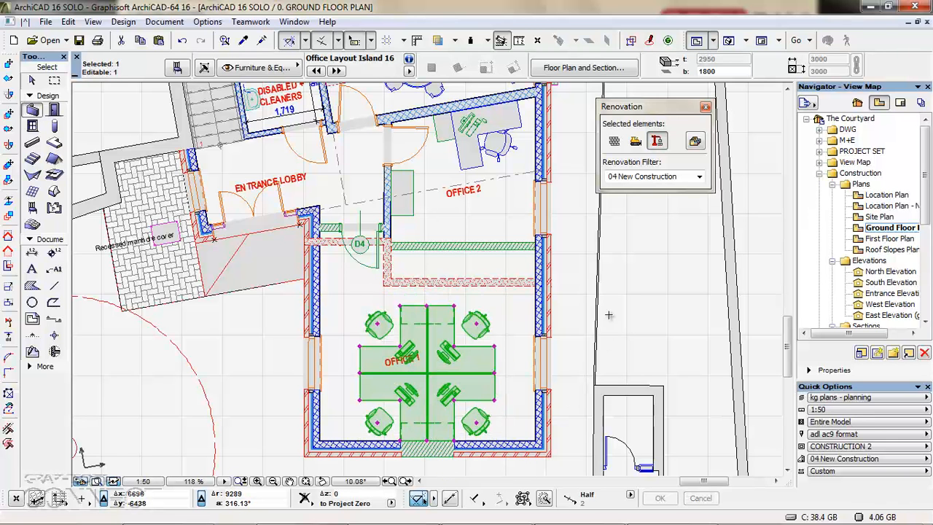
{"action": "key", "text": "Escape"}
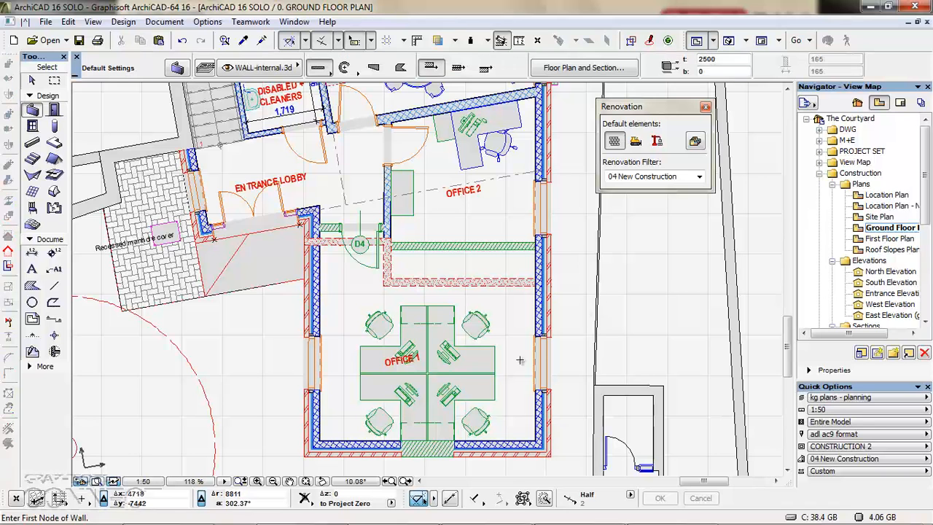
- Set the default W Direct Glazed window's width to 600 mm
{"action": "key", "text": "w"}
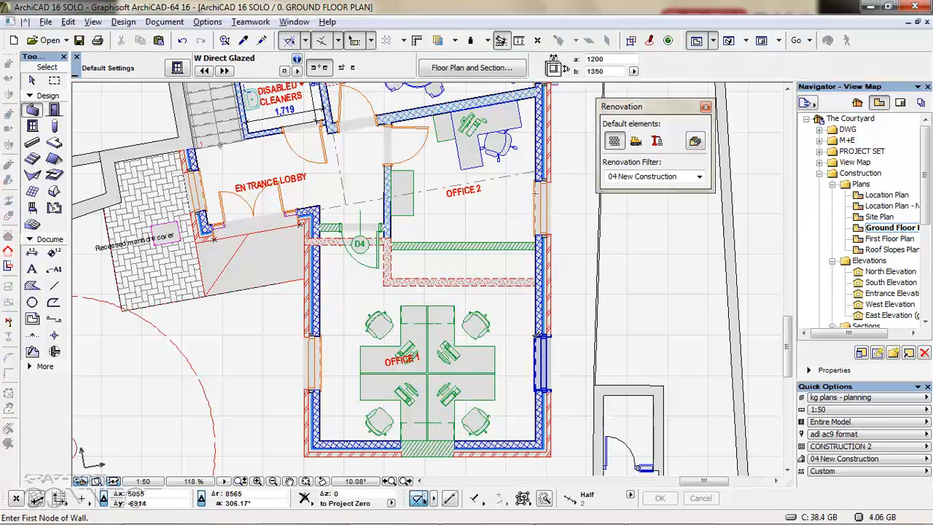
{"action": "left_click", "coordinate": [177, 68]}
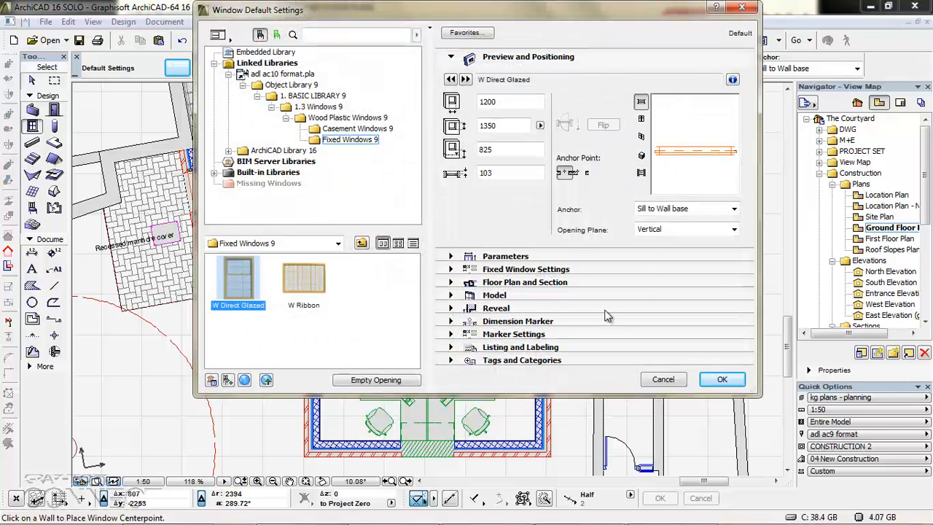
{"action": "double_click", "coordinate": [510, 104]}
{"action": "type", "text": "600"}
{"action": "key", "text": "Return"}
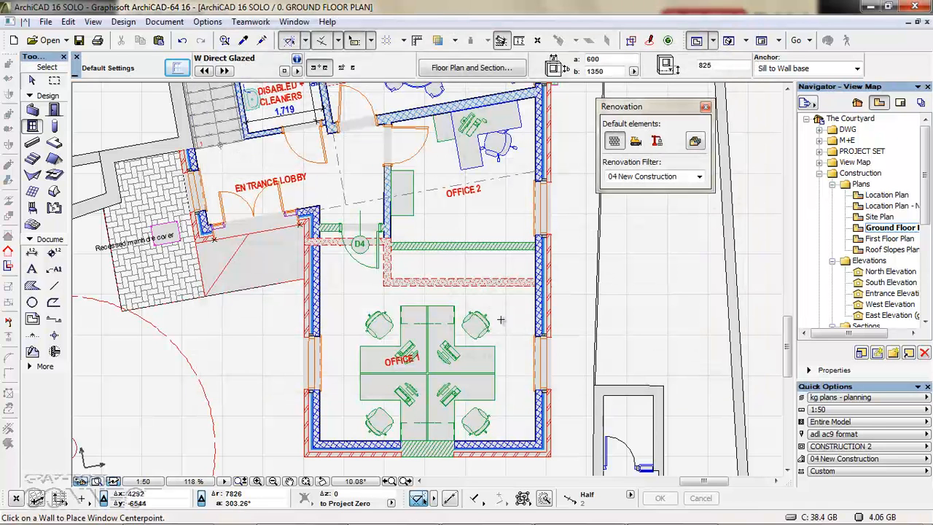
- Place two 600 mm windows in OFFICE 1's lower wall, one on each side of the infilled opening, and give both New status
{"action": "left_click", "coordinate": [631, 495]}
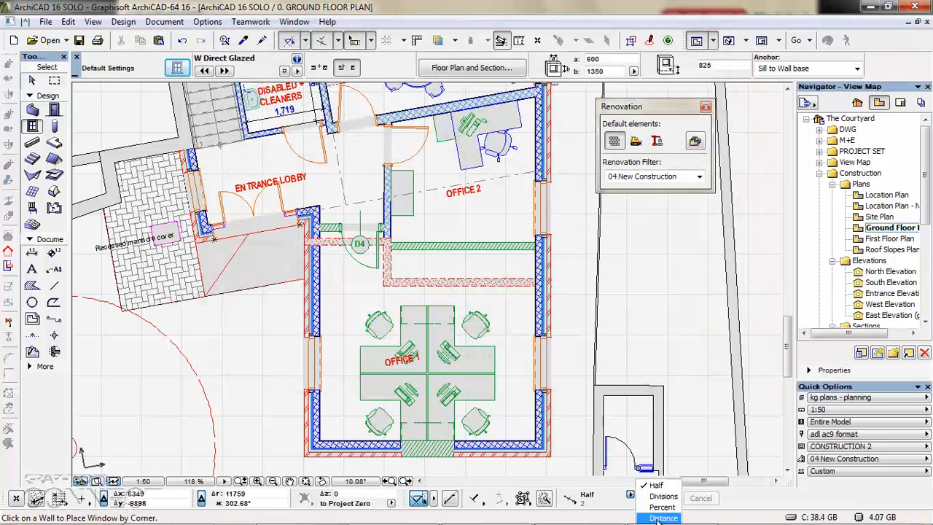
{"action": "left_click", "coordinate": [657, 518]}
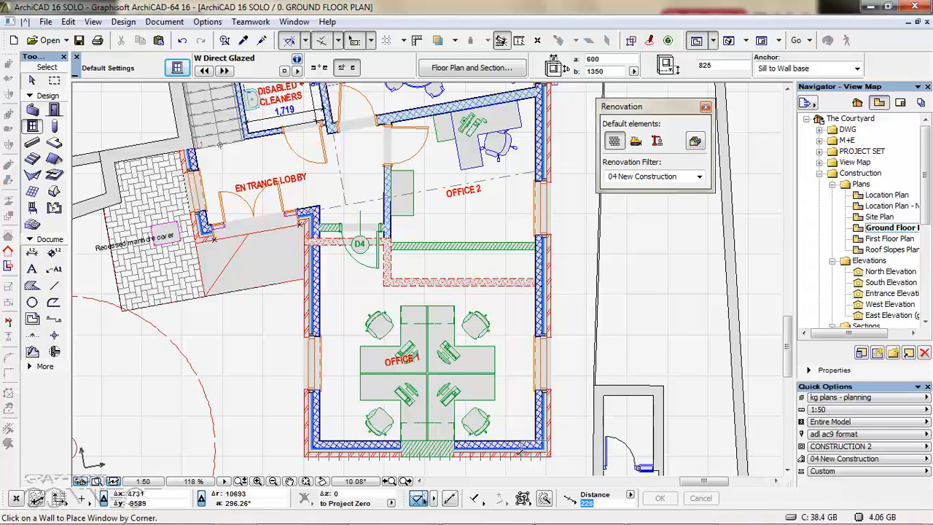
{"action": "left_click", "coordinate": [510, 456]}
{"action": "left_click", "coordinate": [494, 457]}
{"action": "left_click", "coordinate": [494, 470]}
{"action": "left_click", "coordinate": [630, 495]}
{"action": "left_click", "coordinate": [651, 484]}
{"action": "left_click", "coordinate": [511, 455]}
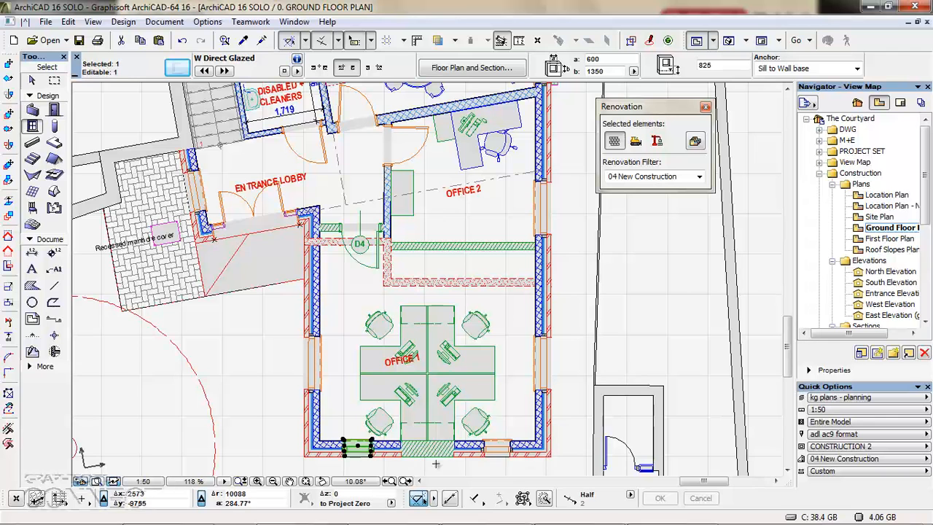
{"action": "left_click", "coordinate": [657, 142]}
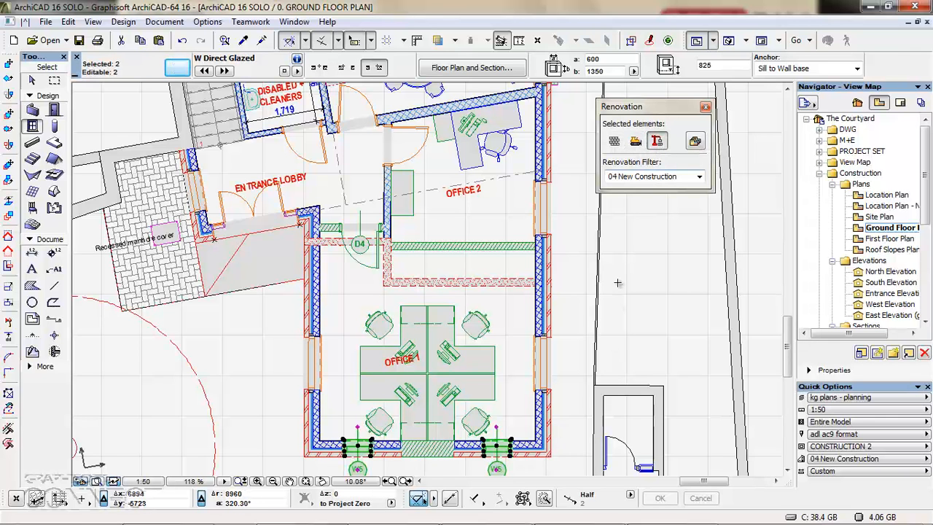
{"action": "key", "text": "Escape"}
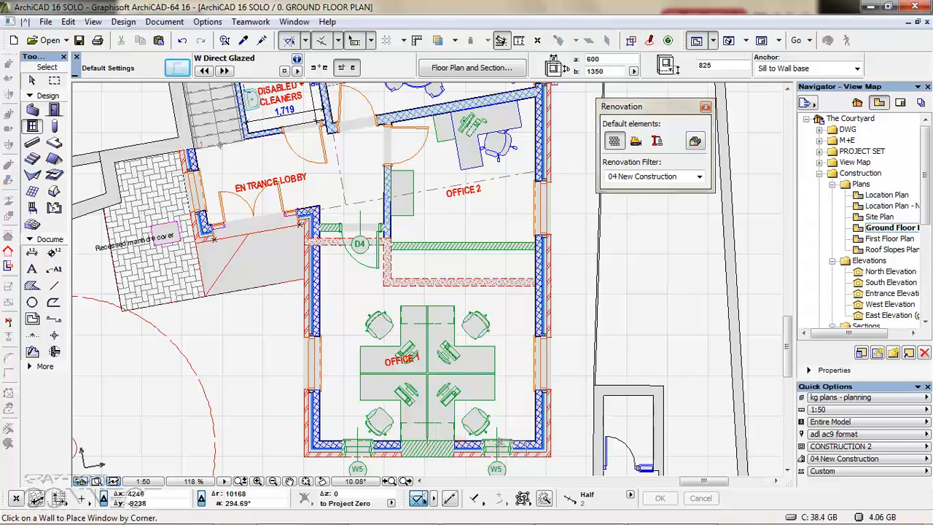
- Review the ground floor plan under the 01 Existing Plan, 02 Demolition Plan, 03 After Demolition and 04 New Construction renovation filters
{"action": "left_click", "coordinate": [635, 181]}
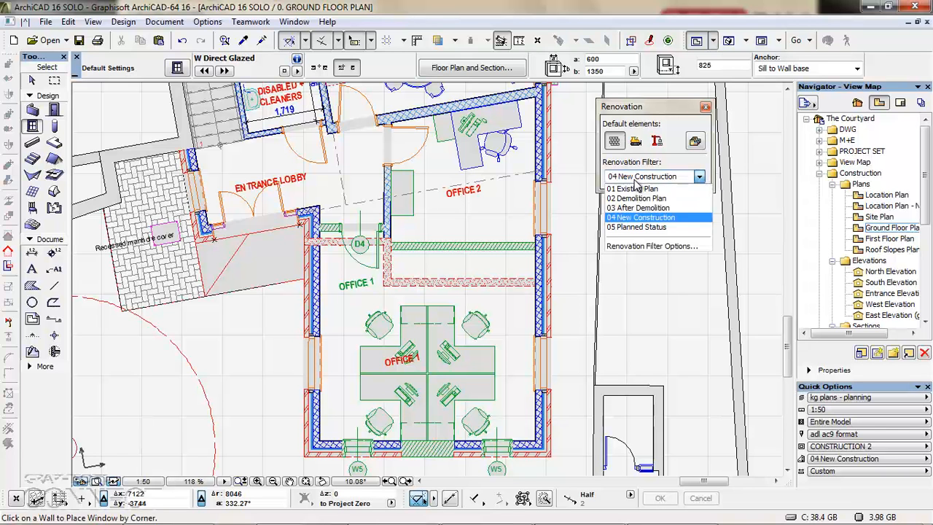
{"action": "left_click", "coordinate": [637, 188]}
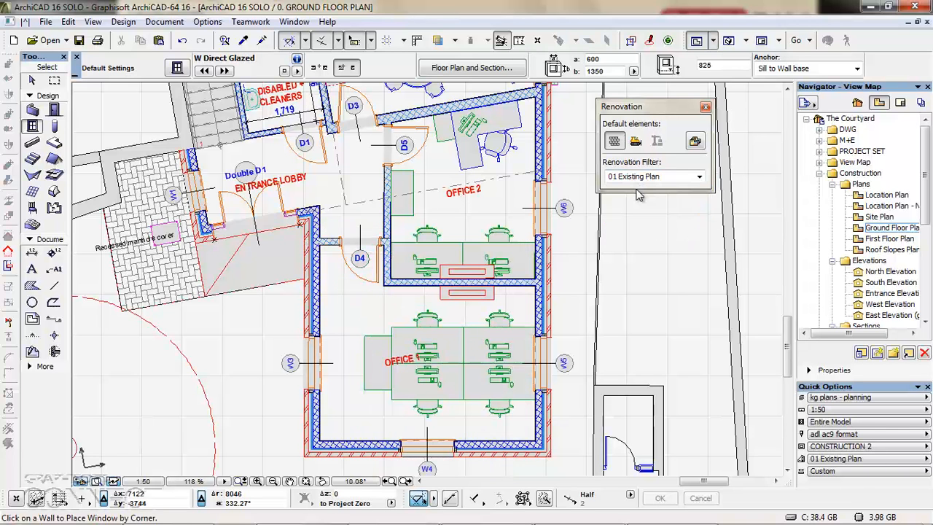
{"action": "left_click", "coordinate": [643, 183]}
{"action": "left_click", "coordinate": [645, 198]}
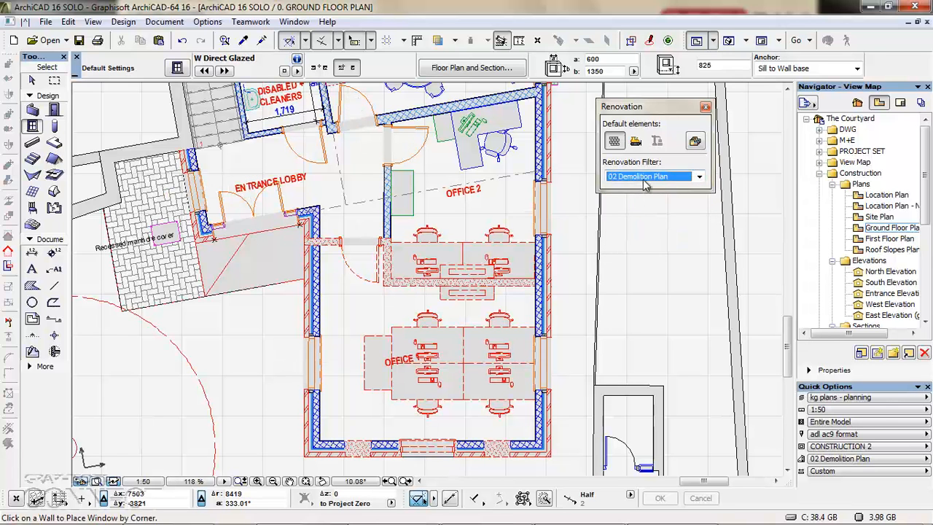
{"action": "left_click", "coordinate": [645, 182]}
{"action": "left_click", "coordinate": [643, 207]}
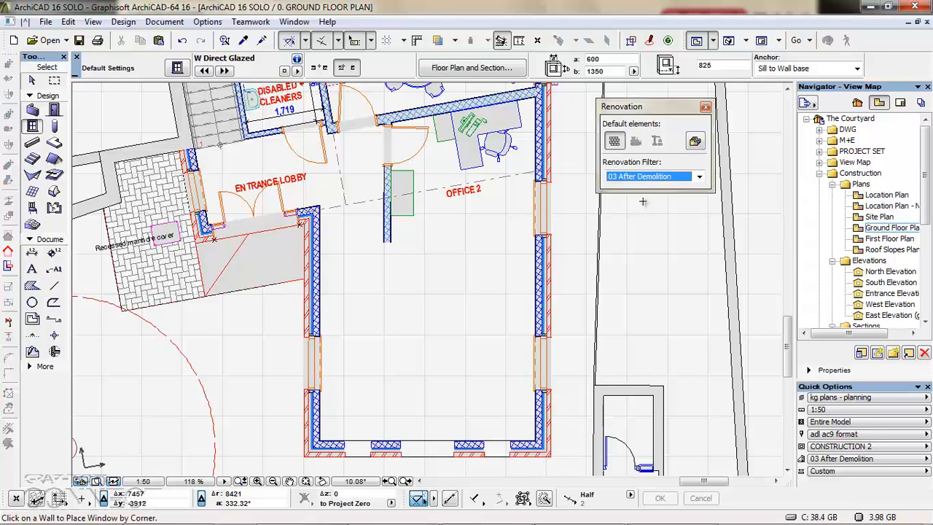
{"action": "left_click", "coordinate": [641, 181]}
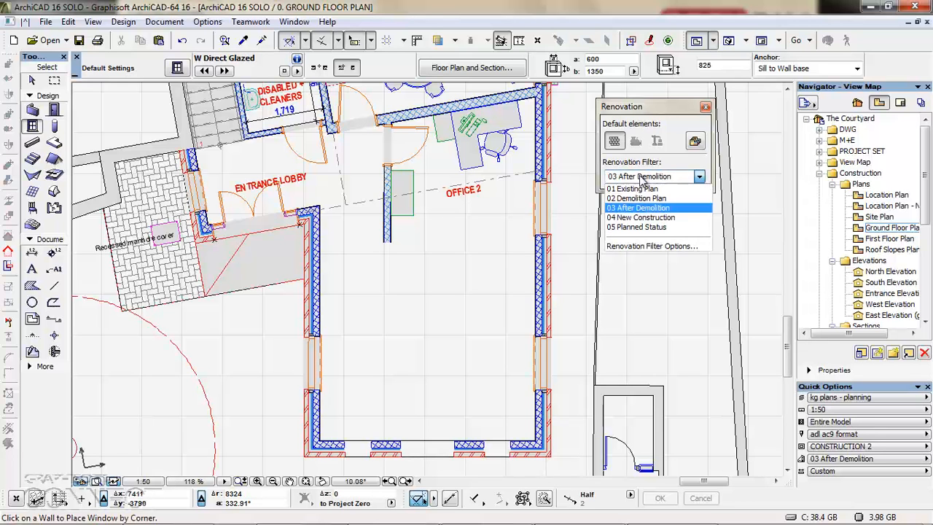
{"action": "left_click", "coordinate": [643, 218]}
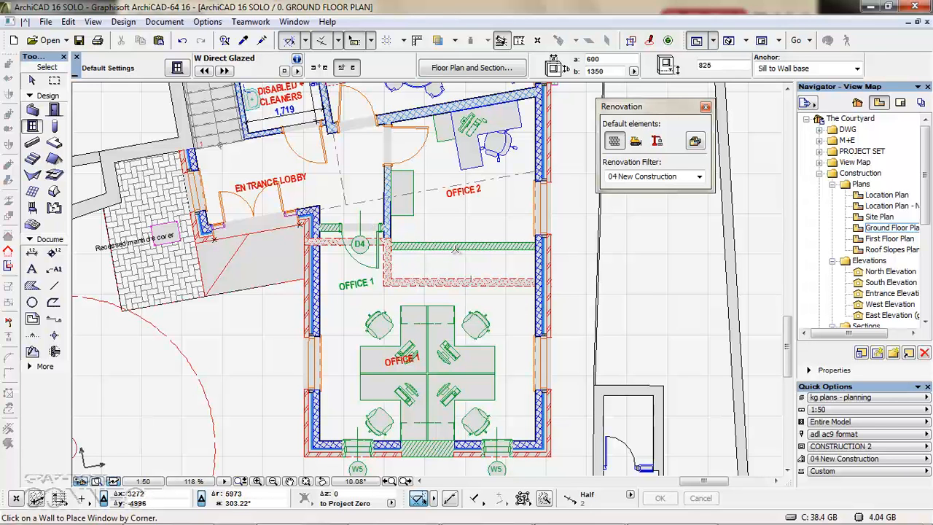
- Apply the 05 Planned Status renovation filter and pick up the settings of the kitchen's external double door for the Door tool
{"action": "left_click", "coordinate": [646, 177]}
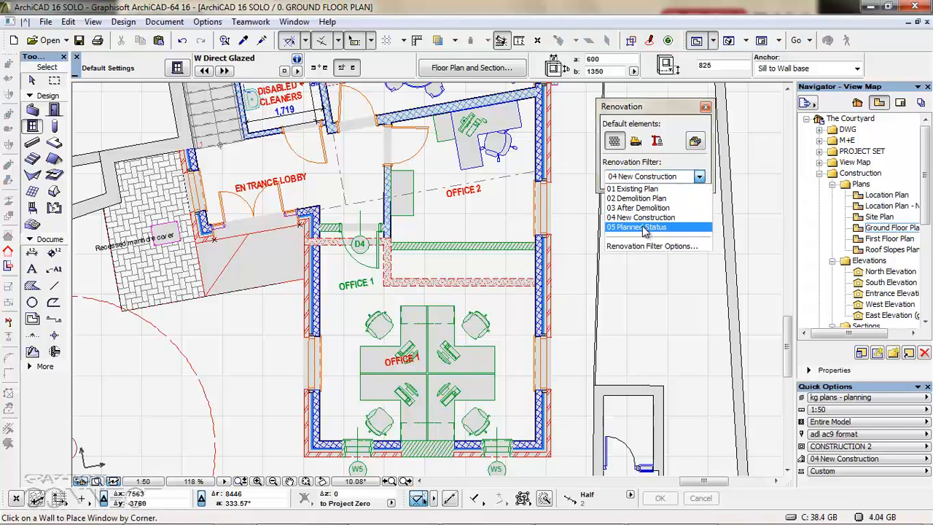
{"action": "left_click", "coordinate": [642, 226]}
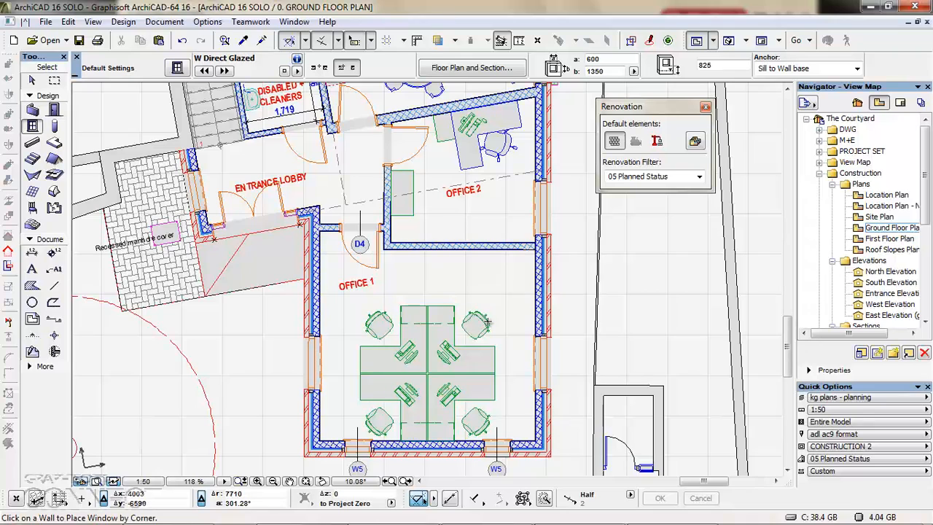
{"action": "middle_click_drag", "start_coordinate": [490, 275], "coordinate": [442, 445]}
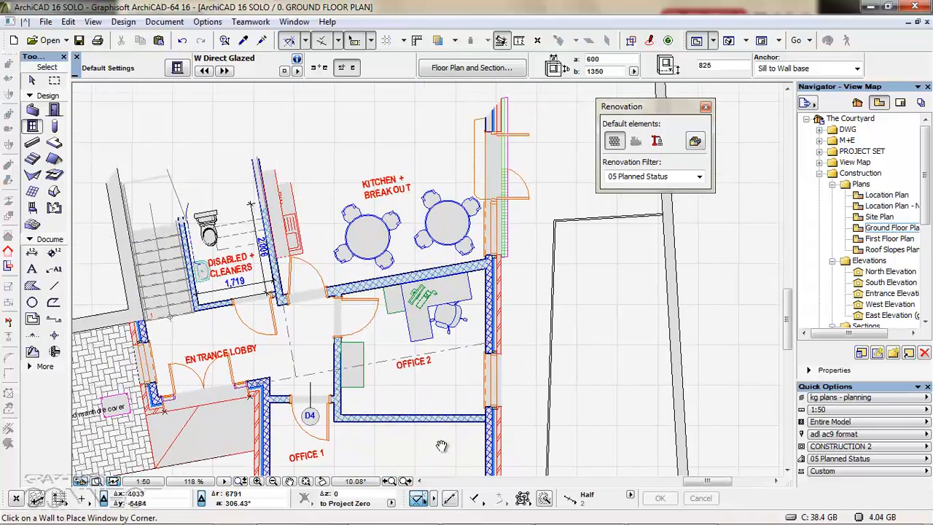
{"action": "left_click", "coordinate": [528, 198], "text": "alt"}
- Give To Be Demolished status to the 1200 mm window in OFFICE 1's wall on the entrance side
{"action": "middle_click_drag", "start_coordinate": [503, 327], "coordinate": [489, 104]}
{"action": "scroll", "coordinate": [489, 102], "scroll_direction": "down", "scroll_amount": 1}
{"action": "middle_click_drag", "start_coordinate": [492, 255], "coordinate": [486, 272]}
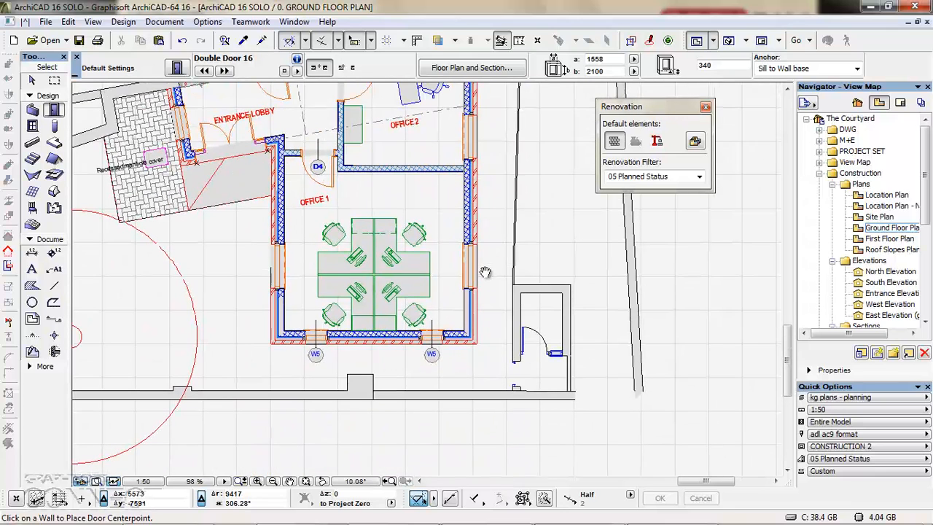
{"action": "left_click", "coordinate": [279, 270], "text": "shift"}
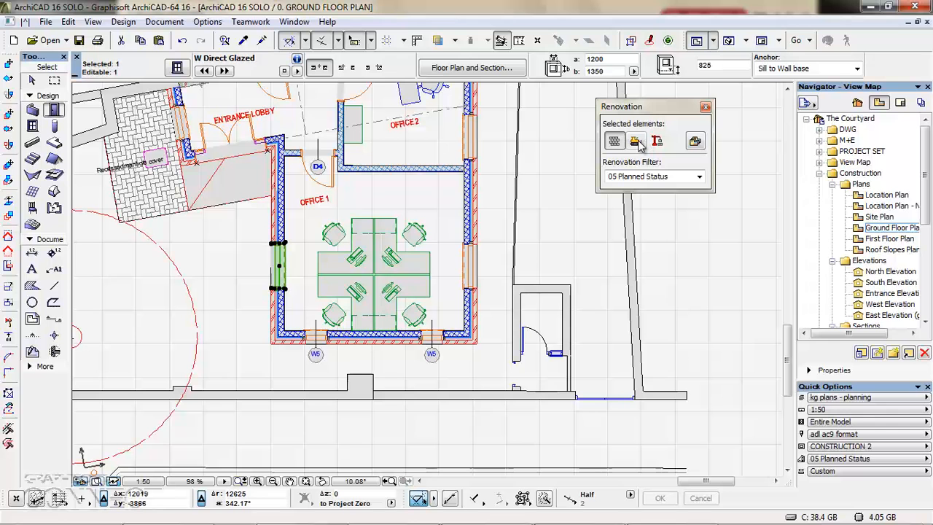
{"action": "left_click", "coordinate": [636, 141]}
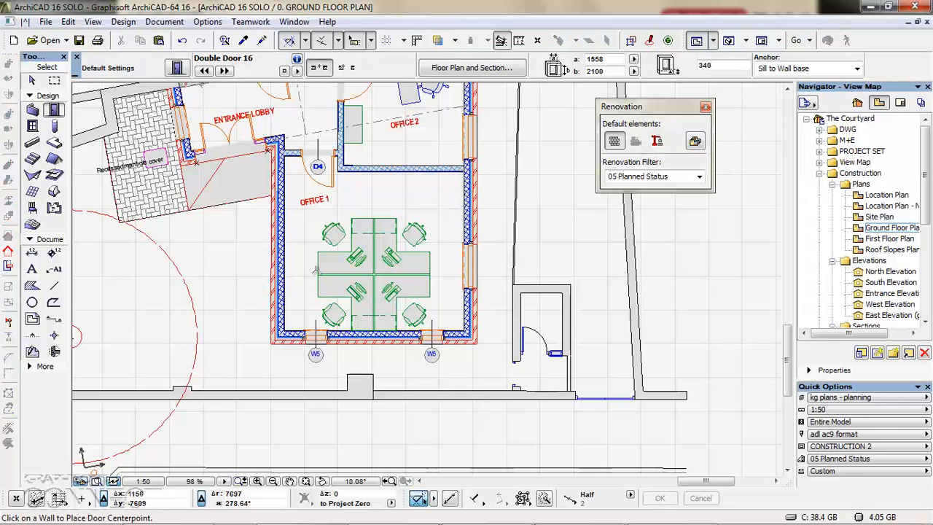
- Place a 1558 × 2100 Double Door 16 opening outwards where OFFICE 1's demolished window was, and give it New status
{"action": "left_click", "coordinate": [275, 247]}
{"action": "left_click", "coordinate": [237, 250]}
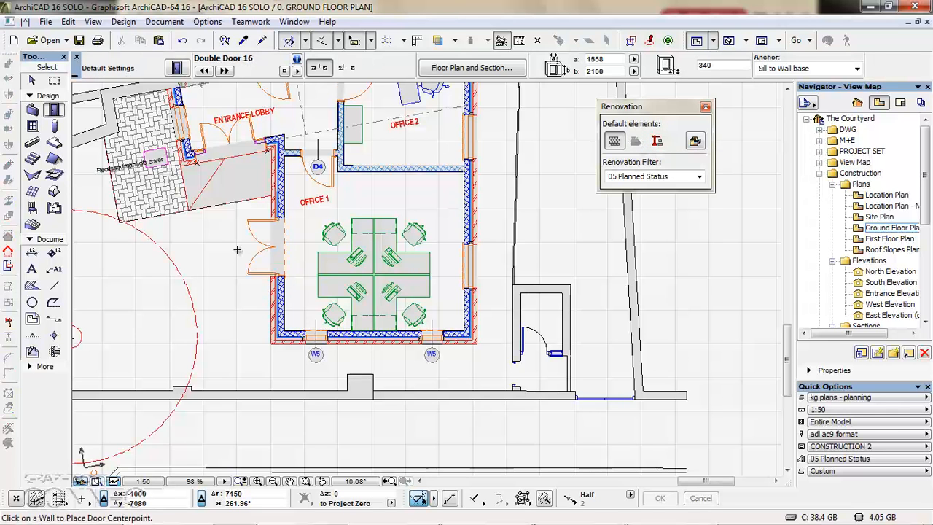
{"action": "left_click", "coordinate": [252, 248], "text": "shift"}
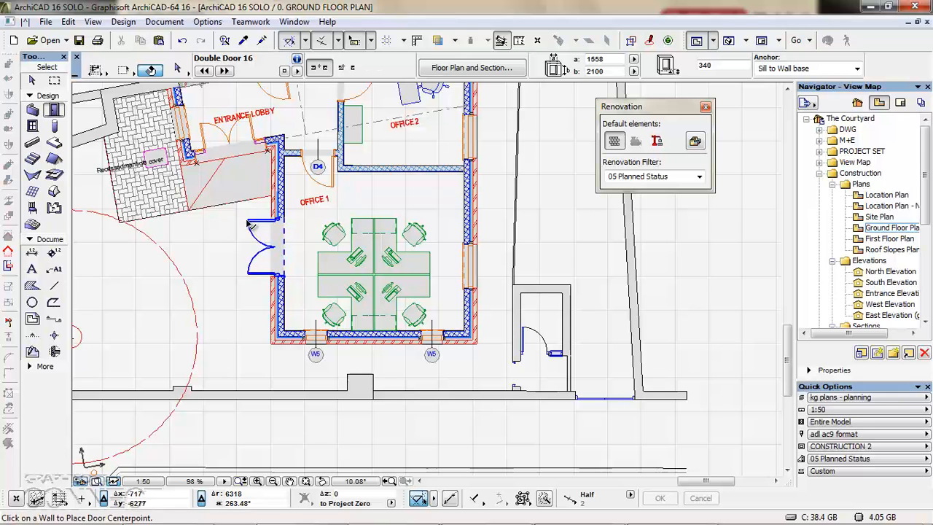
{"action": "left_click", "coordinate": [659, 143]}
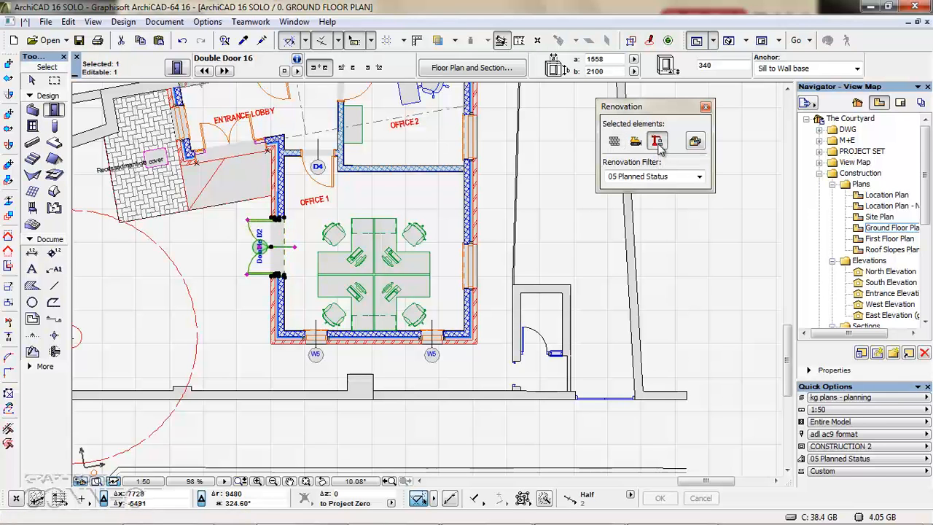
{"action": "key", "text": "Escape"}
- Check the plan under the 01 Existing Plan renovation filter, and restore 05 Planned Status
{"action": "left_click", "coordinate": [656, 176]}
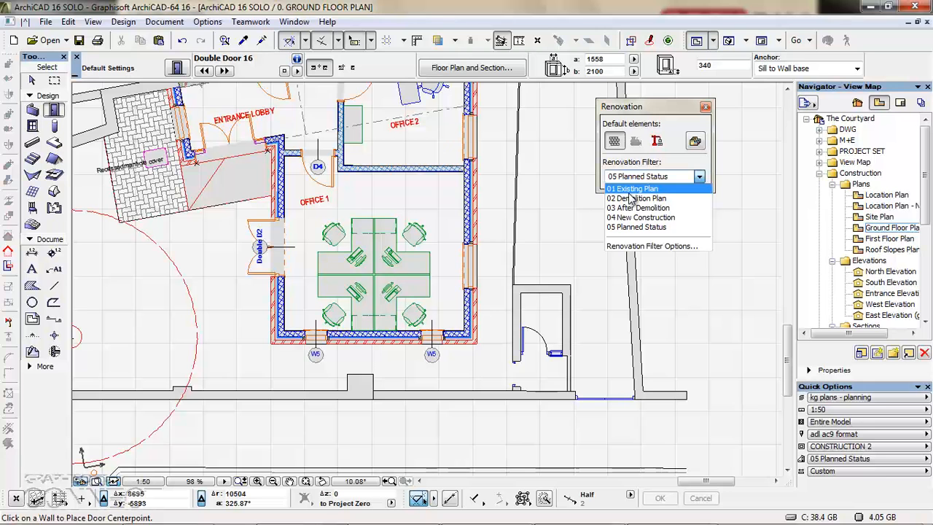
{"action": "left_click", "coordinate": [631, 189]}
{"action": "left_click", "coordinate": [635, 180]}
{"action": "left_click", "coordinate": [633, 224]}
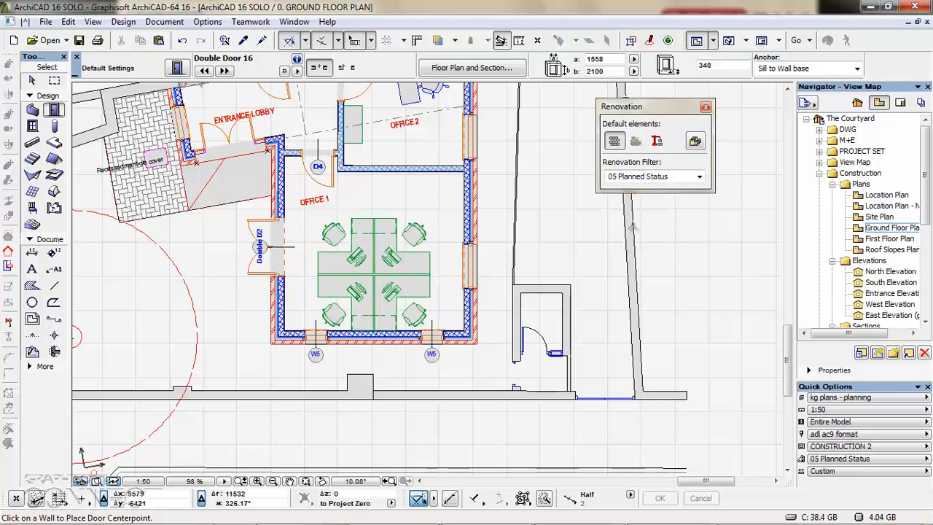
- Open the settings of OFFICE 1's new double door and examine its library type, sizes, frame, leaf styles and handle options
{"action": "left_click", "coordinate": [263, 277]}
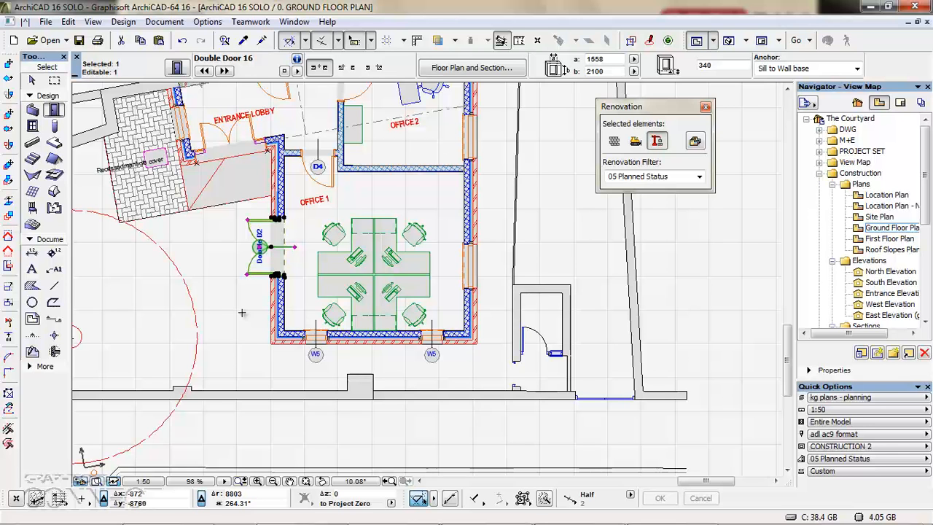
{"action": "key", "text": "ctrl+t"}
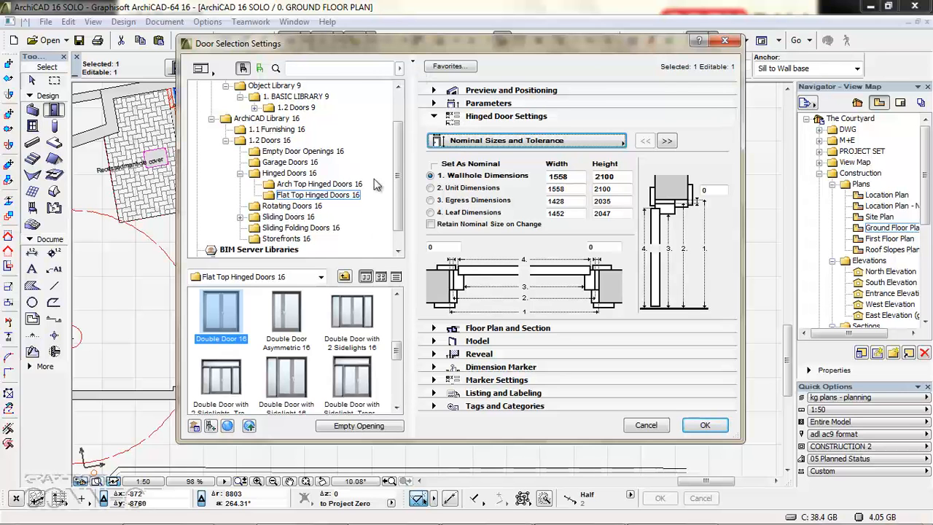
{"action": "mouse_move", "coordinate": [398, 168]}
{"action": "left_mouse_down"}
{"action": "mouse_move", "coordinate": [398, 137]}
{"action": "mouse_move", "coordinate": [398, 177]}
{"action": "left_mouse_up"}
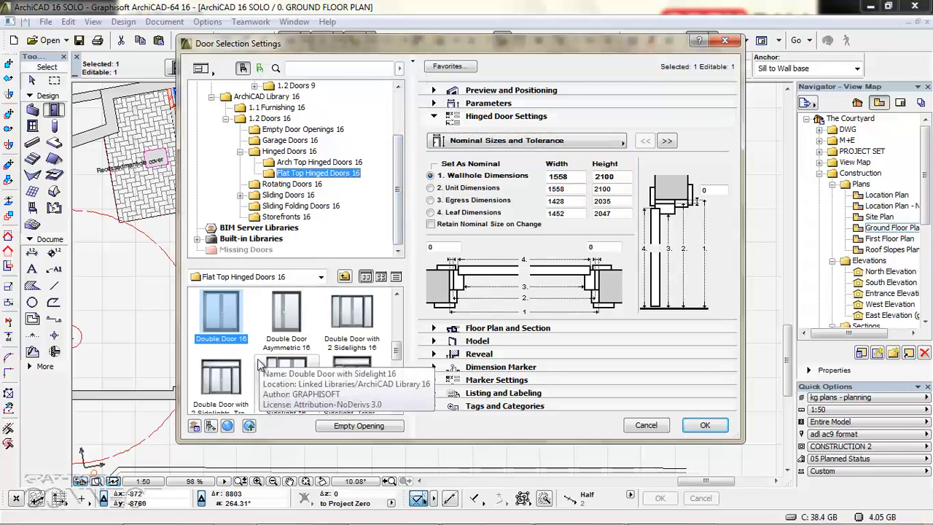
{"action": "left_click", "coordinate": [438, 69]}
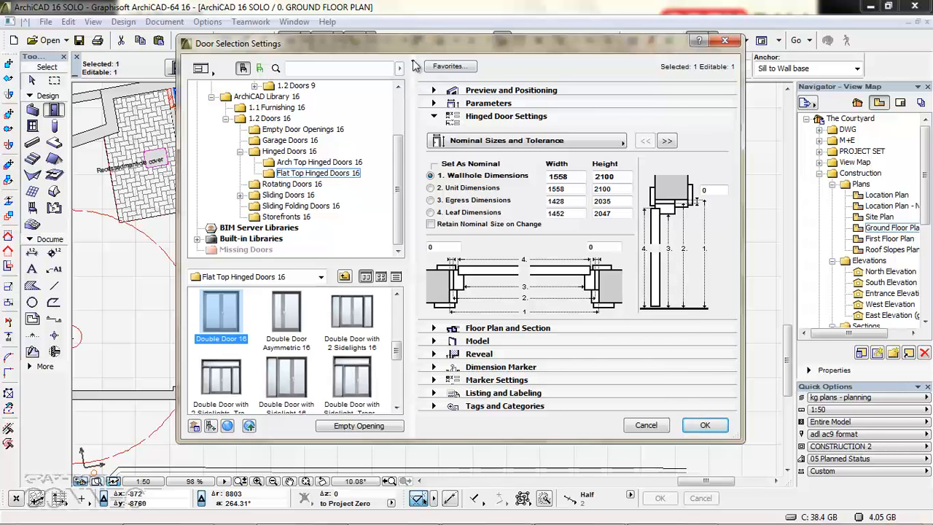
{"action": "left_click", "coordinate": [413, 63]}
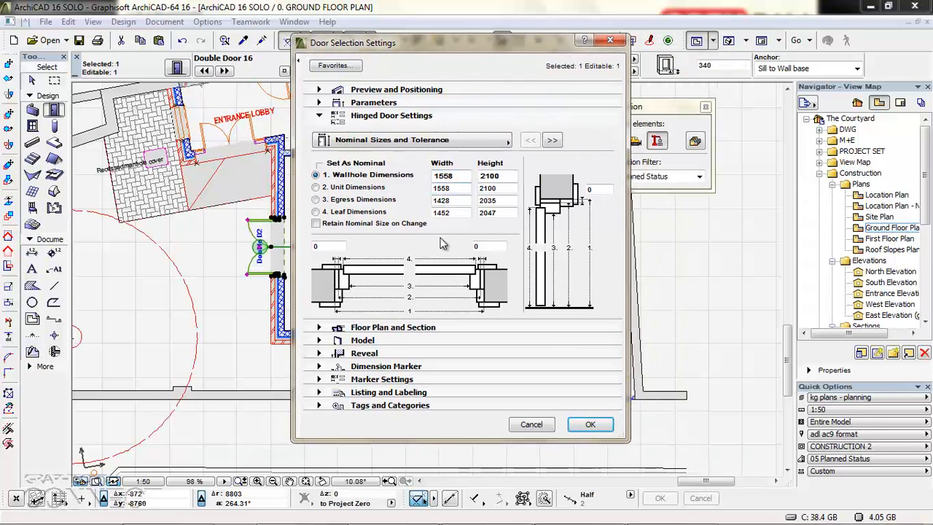
{"action": "left_click", "coordinate": [552, 142]}
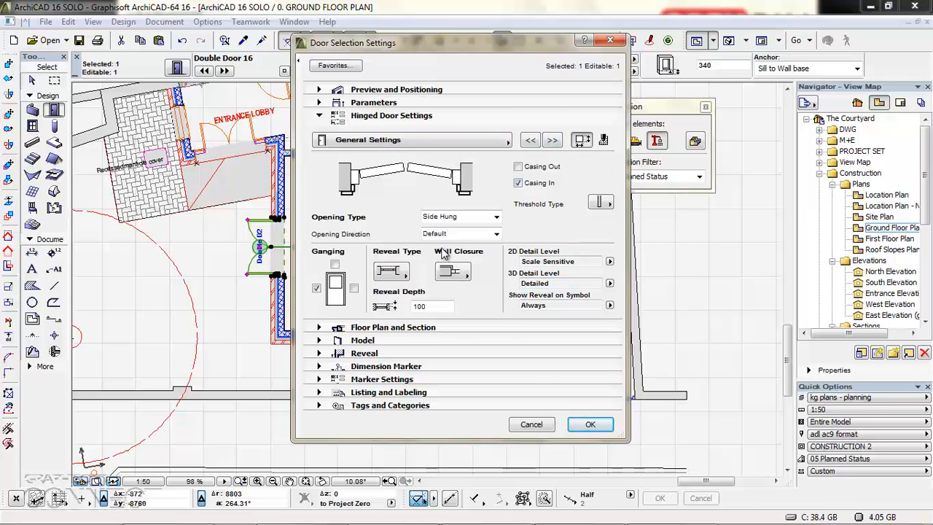
{"action": "left_click", "coordinate": [552, 143]}
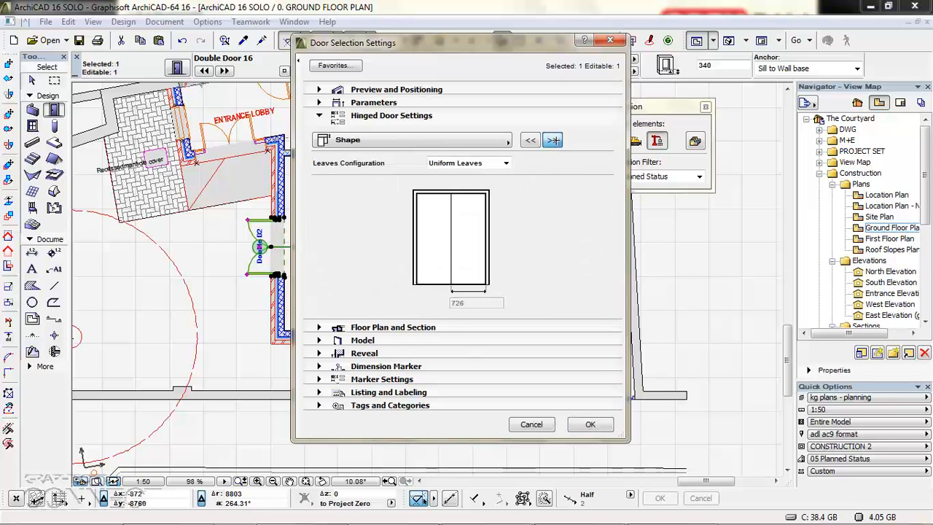
{"action": "left_click", "coordinate": [556, 143]}
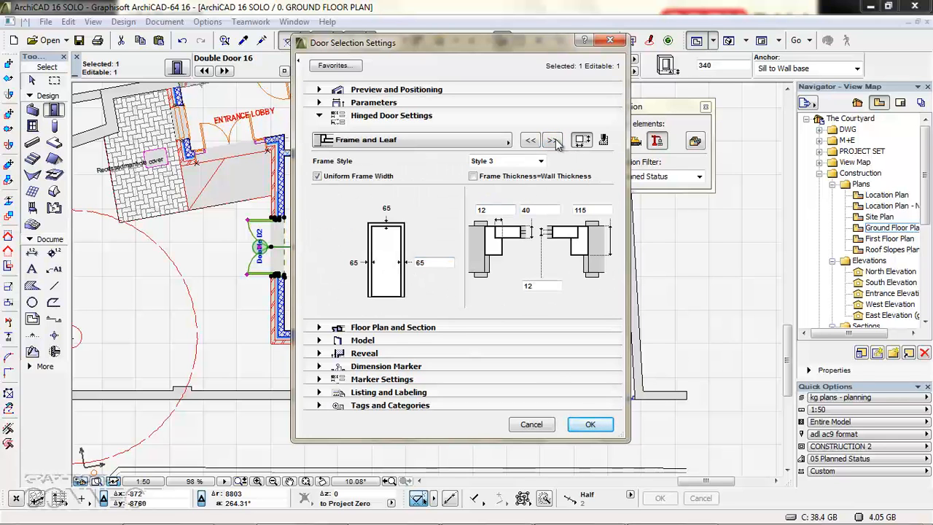
{"action": "left_click", "coordinate": [552, 140]}
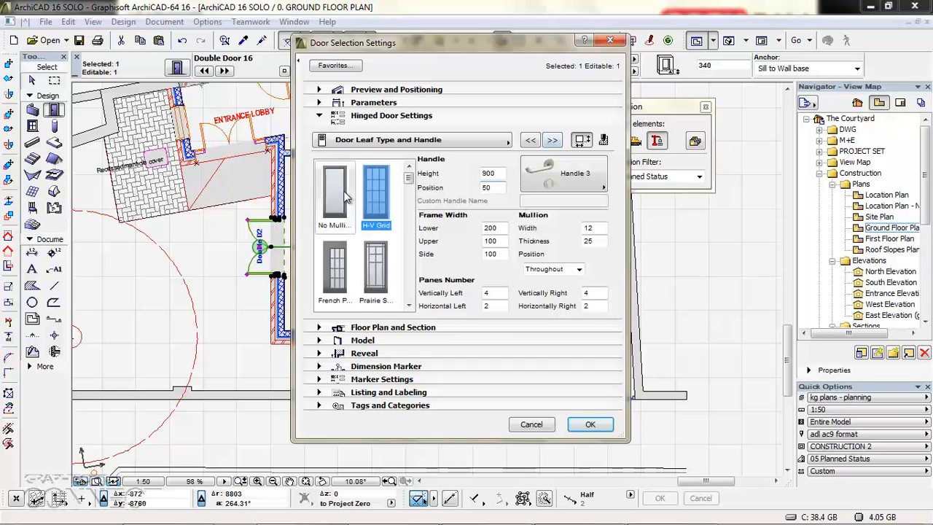
{"action": "left_click", "coordinate": [559, 183]}
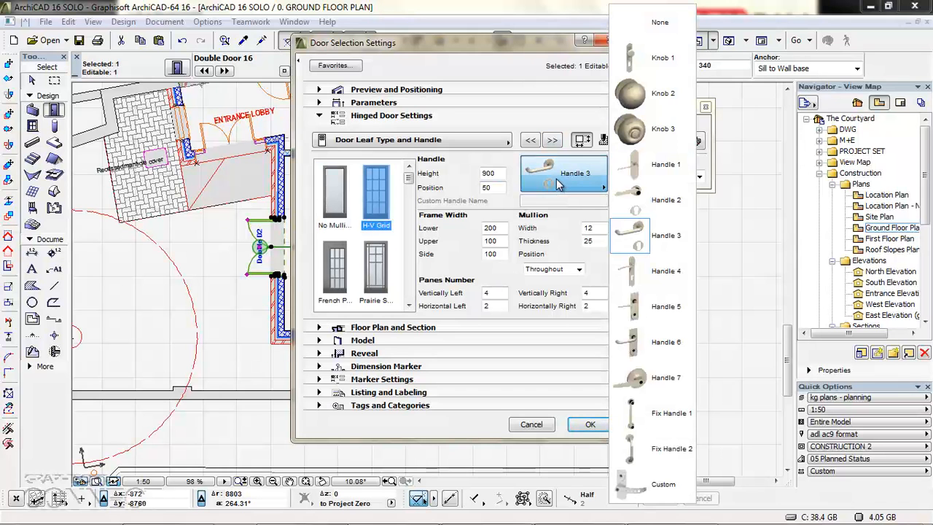
{"action": "left_click", "coordinate": [557, 180]}
{"action": "left_click_drag", "start_coordinate": [409, 180], "coordinate": [409, 300]}
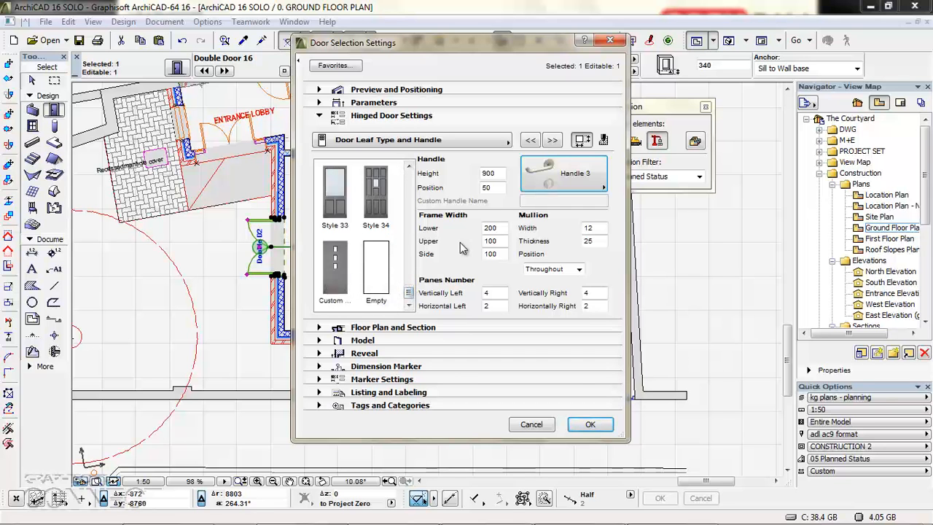
- Examine the double door's remaining hinged door settings, from opening lines through wall closure, casing and sill to Parameters for Listing
{"action": "left_click", "coordinate": [551, 141]}
{"action": "left_click", "coordinate": [550, 141]}
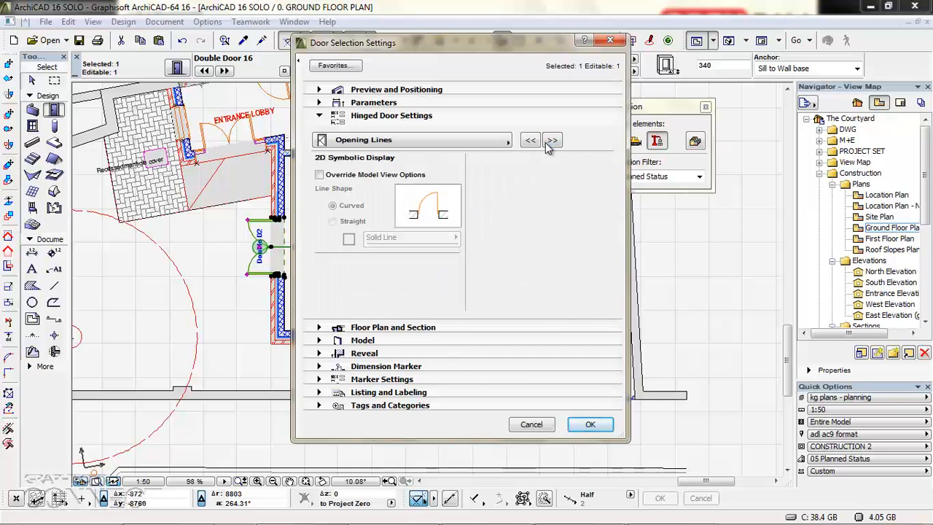
{"action": "left_click", "coordinate": [551, 141]}
{"action": "left_click", "coordinate": [552, 140]}
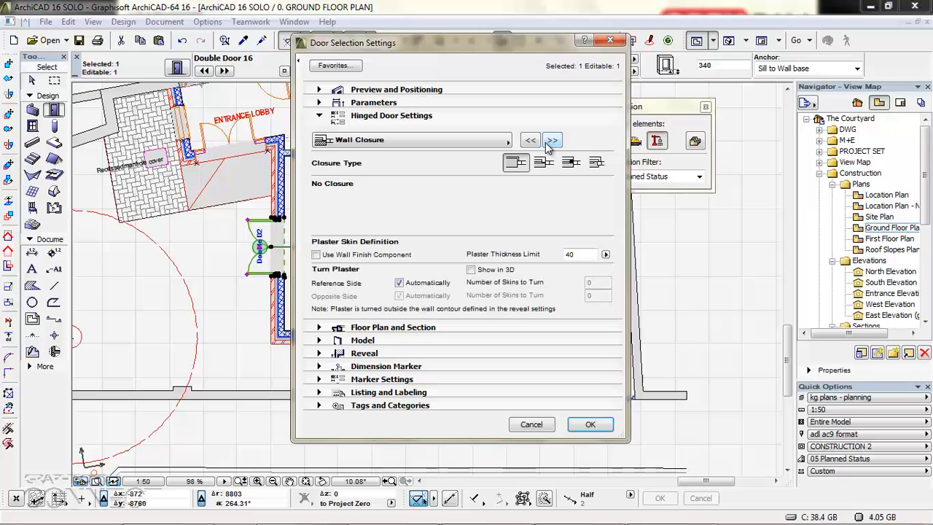
{"action": "left_click", "coordinate": [551, 141]}
{"action": "left_click", "coordinate": [552, 141]}
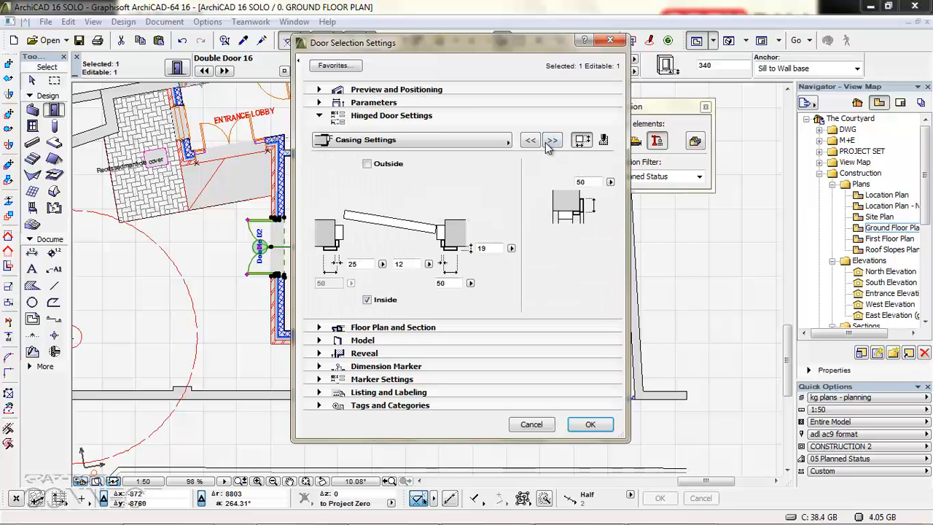
{"action": "left_click", "coordinate": [551, 141]}
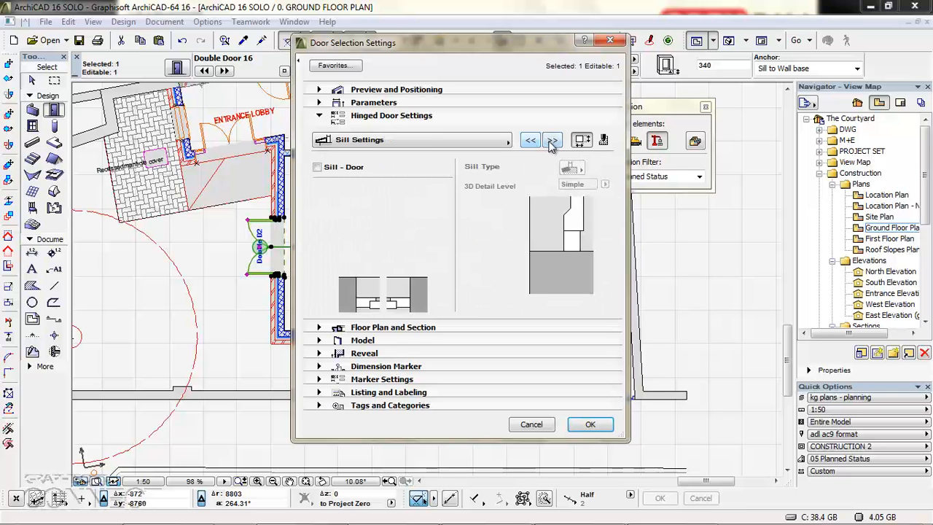
{"action": "left_click", "coordinate": [552, 140]}
{"action": "left_click", "coordinate": [552, 141]}
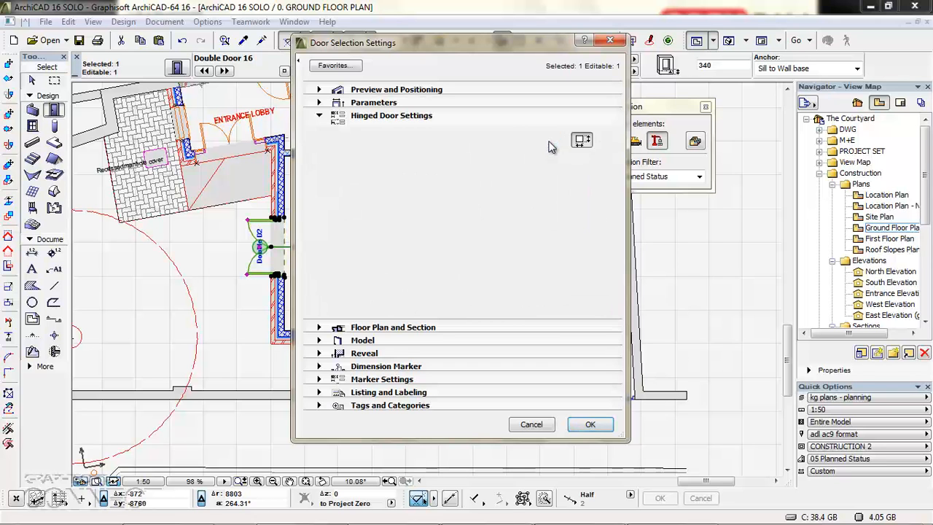
{"action": "left_click", "coordinate": [552, 141]}
{"action": "left_click", "coordinate": [552, 141]}
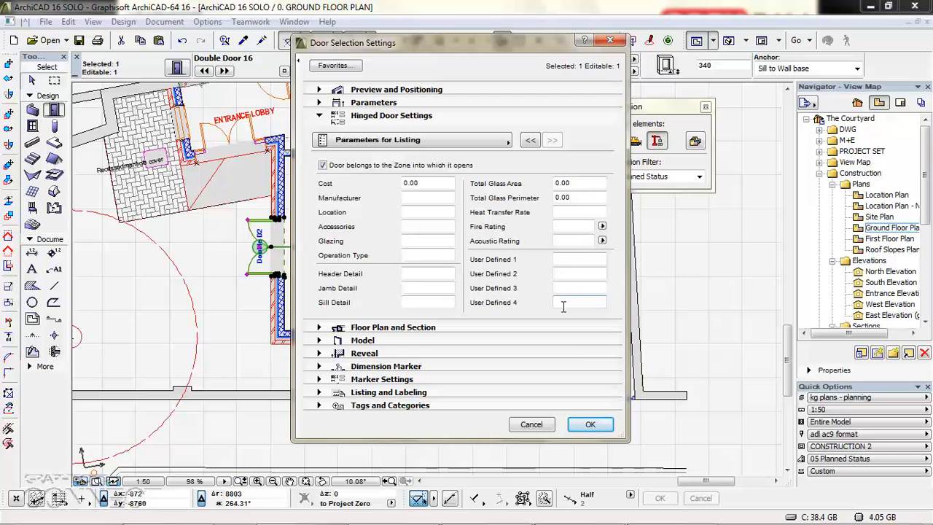
- Accept the door settings, inspect OFFICE 1's new double door in the 3D view, and return to the floor plan
{"action": "left_click", "coordinate": [590, 423]}
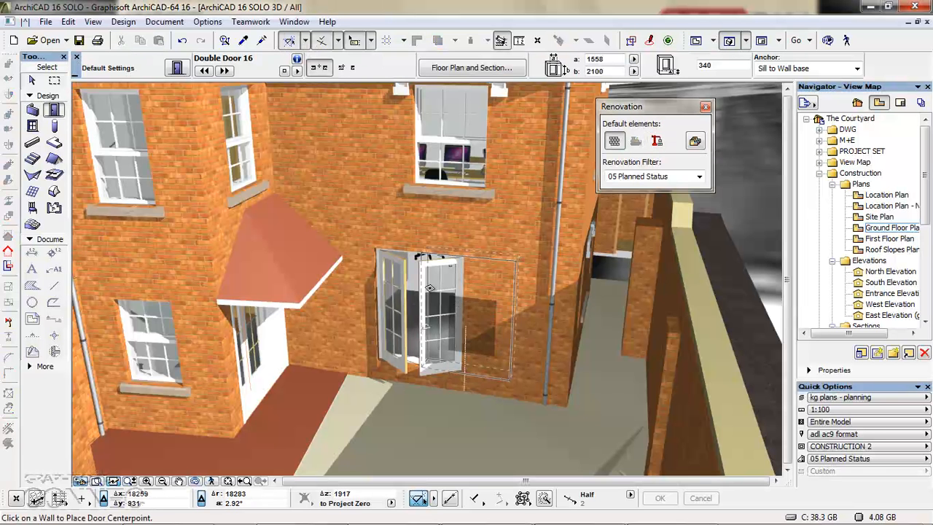
{"action": "left_click", "coordinate": [430, 288]}
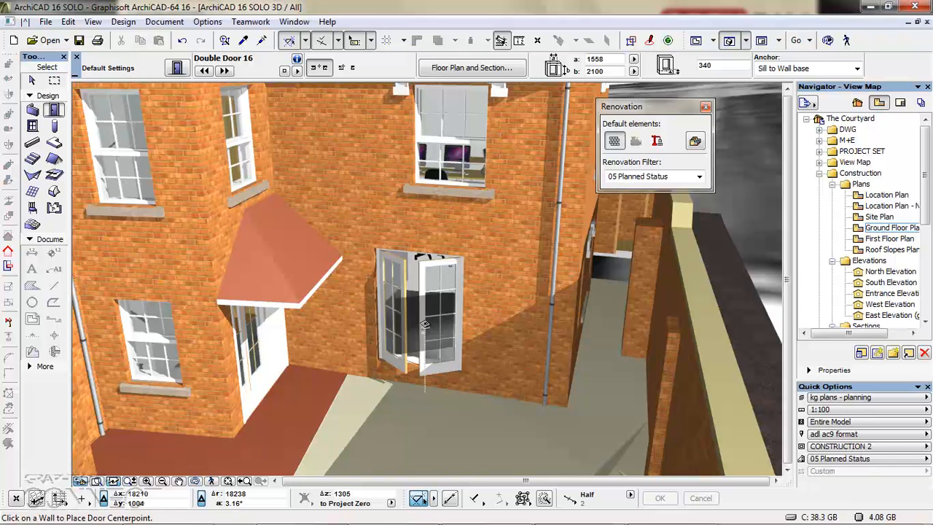
{"action": "key", "text": "F2"}
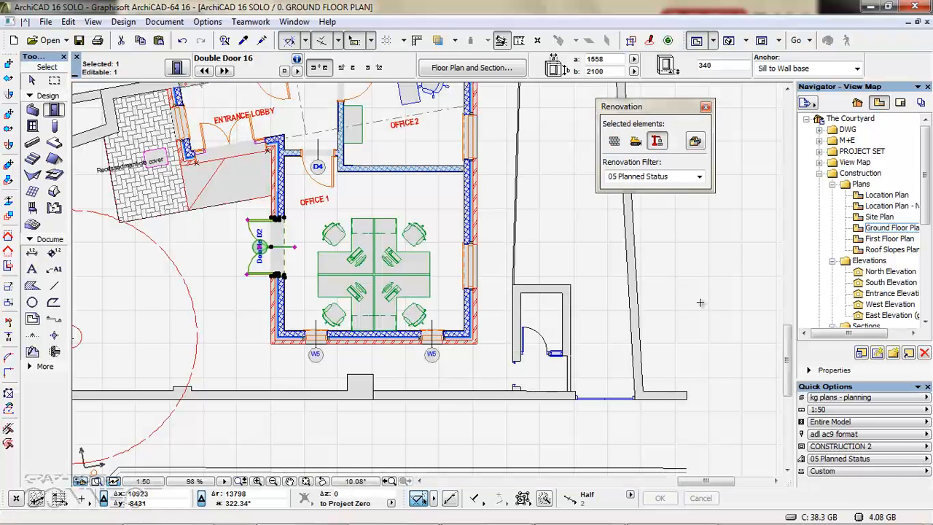
- Open the Custom Door Panel view and select all elements of the drawn door panel
{"action": "scroll", "coordinate": [930, 227], "scroll_direction": "down", "scroll_amount": 5}
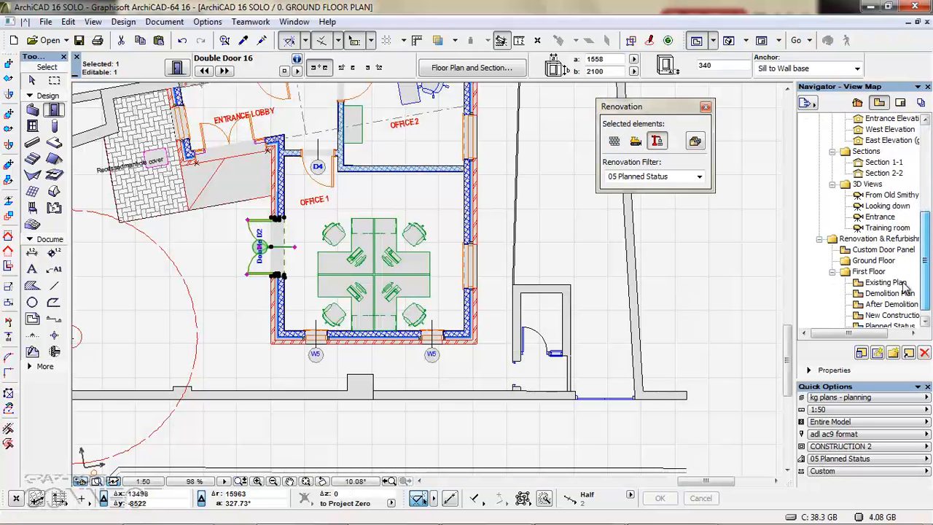
{"action": "left_click", "coordinate": [877, 250]}
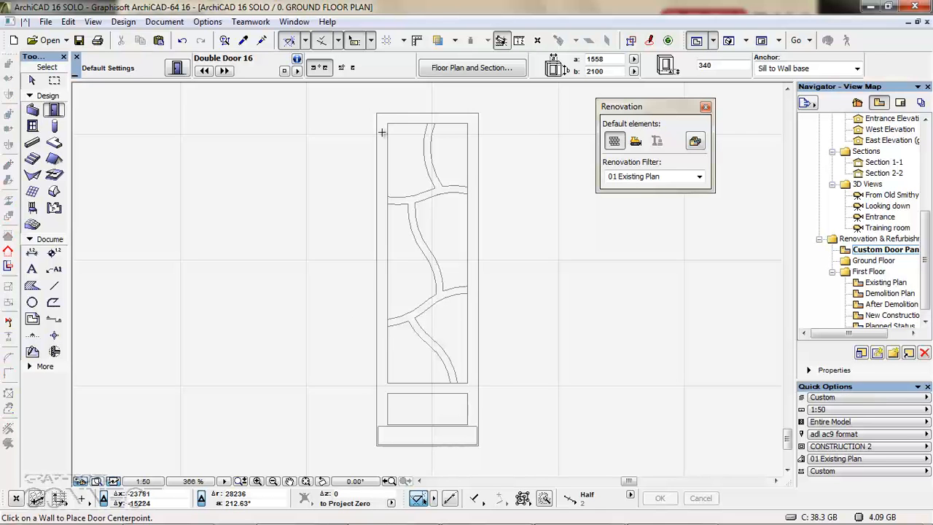
{"action": "key", "text": "Escape"}
{"action": "left_click_drag", "start_coordinate": [365, 102], "coordinate": [496, 456]}
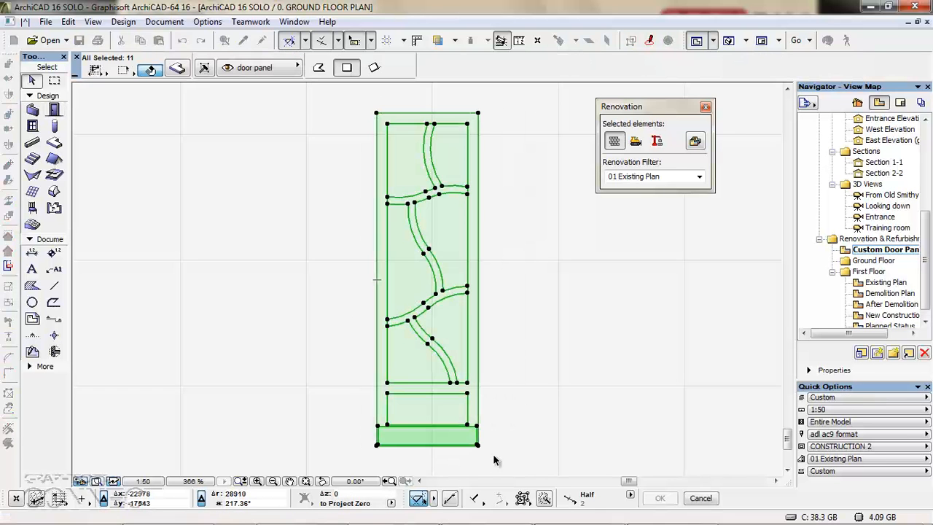
- Examine the selected custom door panel with its coloured glass pieces from several angles in 3D
{"action": "key", "text": "F5"}
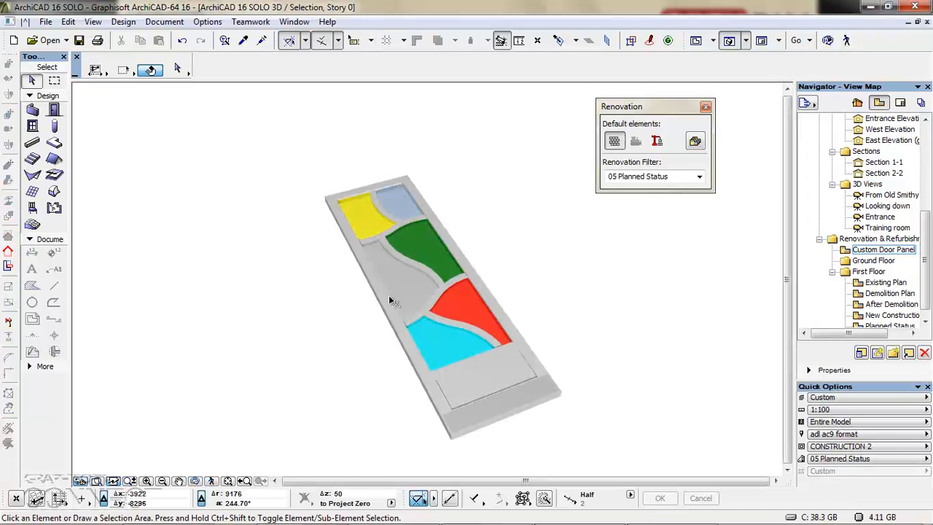
{"action": "mouse_move", "coordinate": [385, 320]}
{"action": "middle_mouse_down", "text": "shift"}
{"action": "mouse_move", "coordinate": [398, 306]}
{"action": "mouse_move", "coordinate": [375, 316]}
{"action": "middle_mouse_up", "text": "shift"}
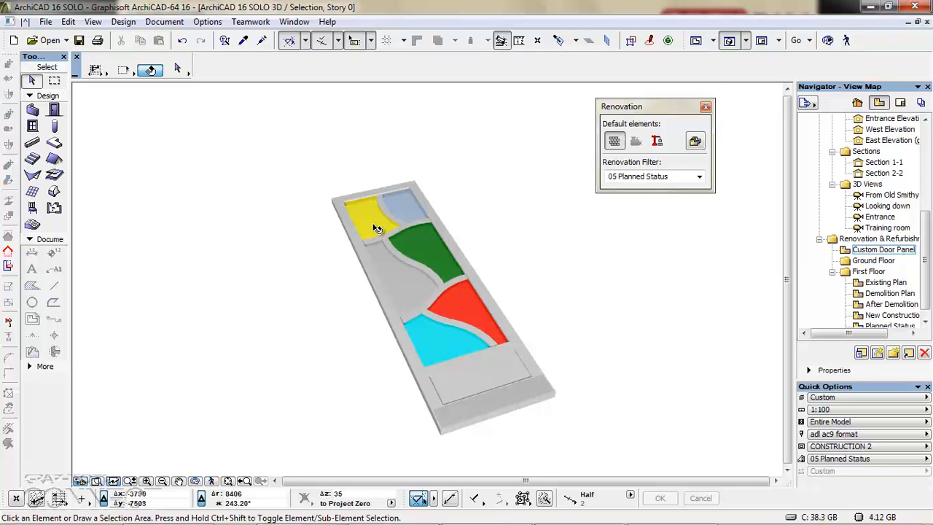
{"action": "middle_click_drag", "start_coordinate": [380, 325], "coordinate": [482, 349], "text": "shift"}
{"action": "middle_click_drag", "start_coordinate": [393, 357], "coordinate": [534, 414], "text": "shift"}
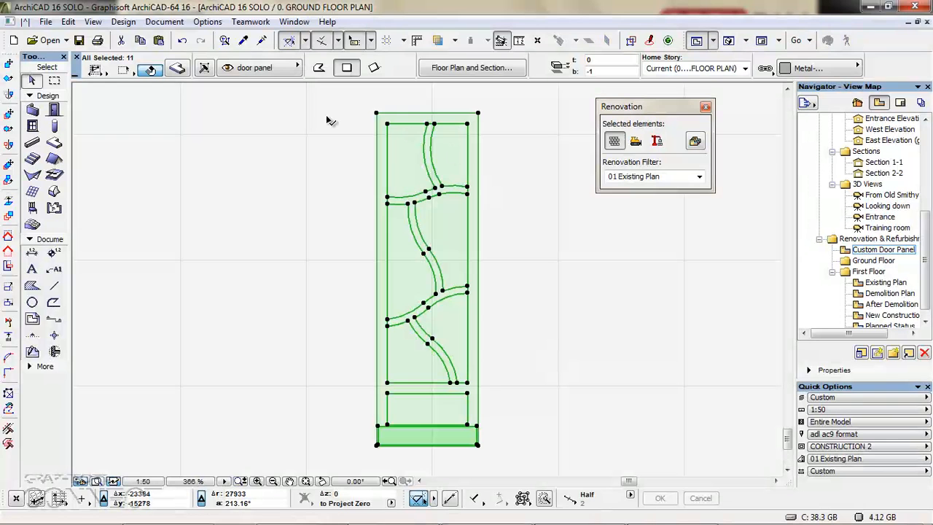
- Save the selected door panel elements as a door leaf named "725x2380 exterior type 1" in the Embedded Library
{"action": "left_click", "coordinate": [46, 22]}
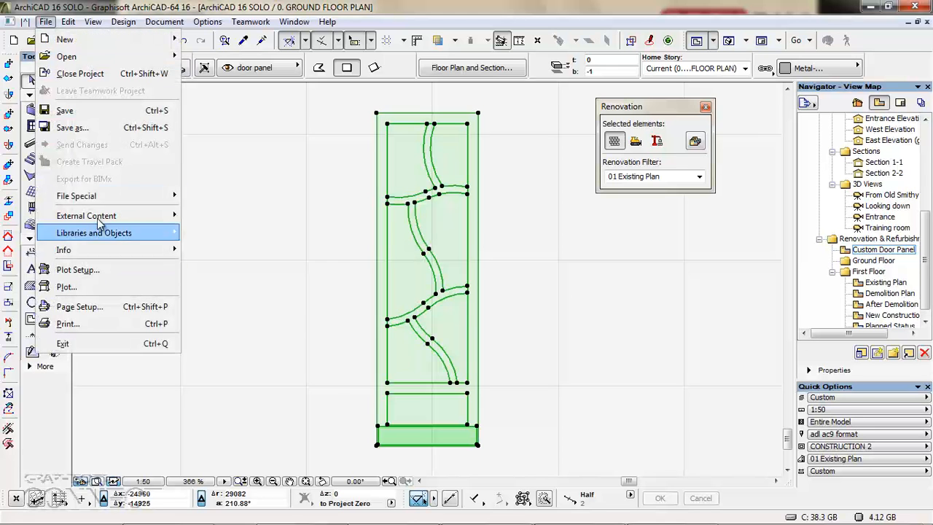
{"action": "mouse_move", "coordinate": [104, 230]}
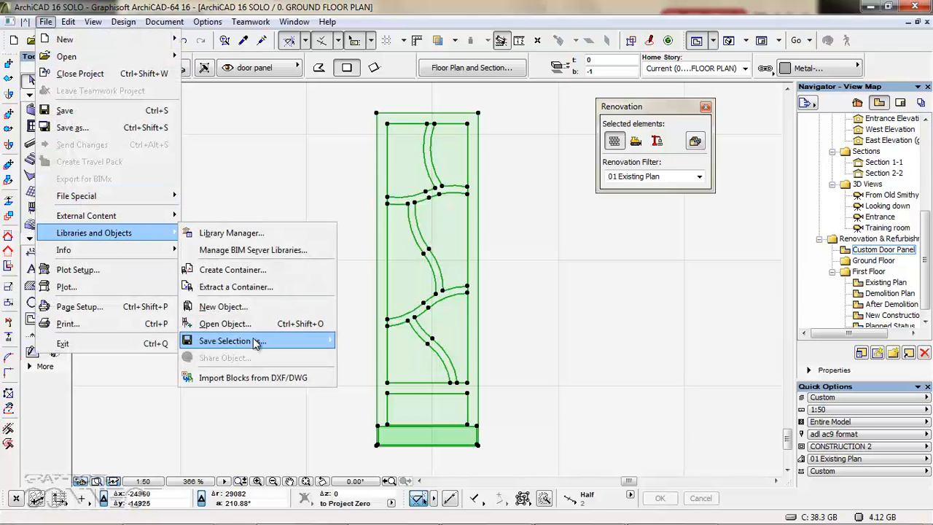
{"action": "mouse_move", "coordinate": [262, 339]}
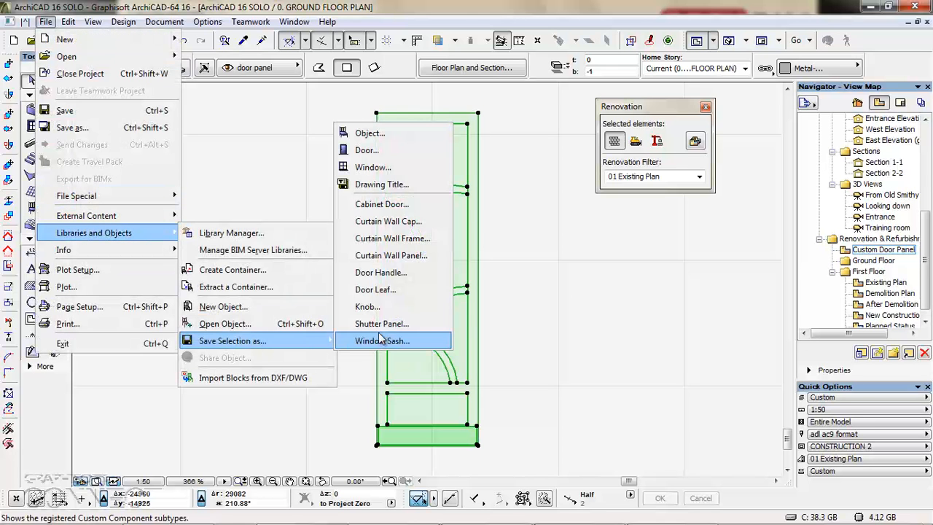
{"action": "left_click", "coordinate": [408, 293]}
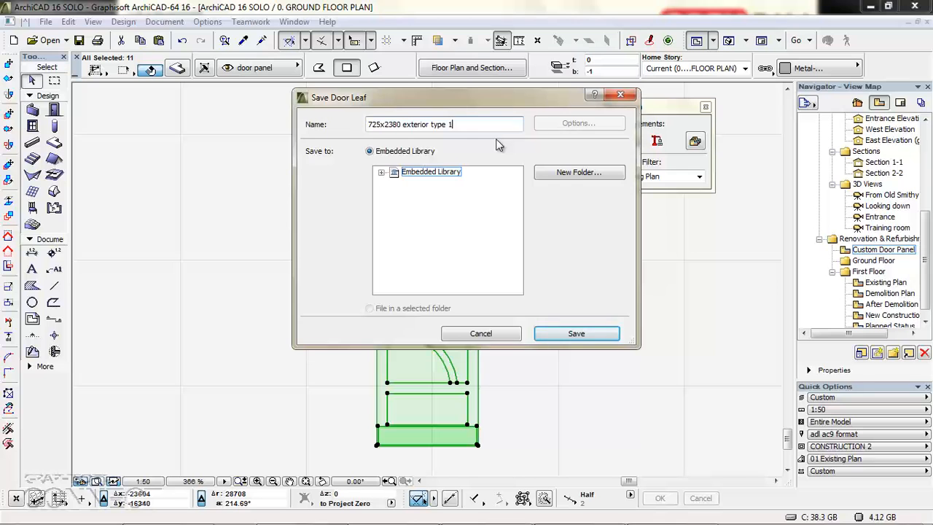
{"action": "left_click", "coordinate": [577, 330]}
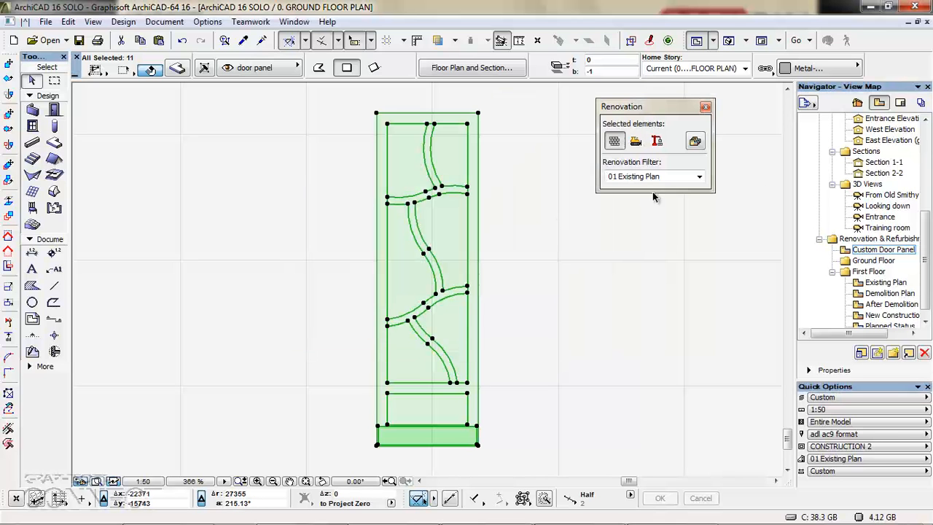
- Return to the ground floor plan, set the double door's leaf type to the custom coloured-glass panel and accept the door settings
{"action": "scroll", "coordinate": [915, 211], "scroll_direction": "up", "scroll_amount": 5}
{"action": "double_click", "coordinate": [895, 228]}
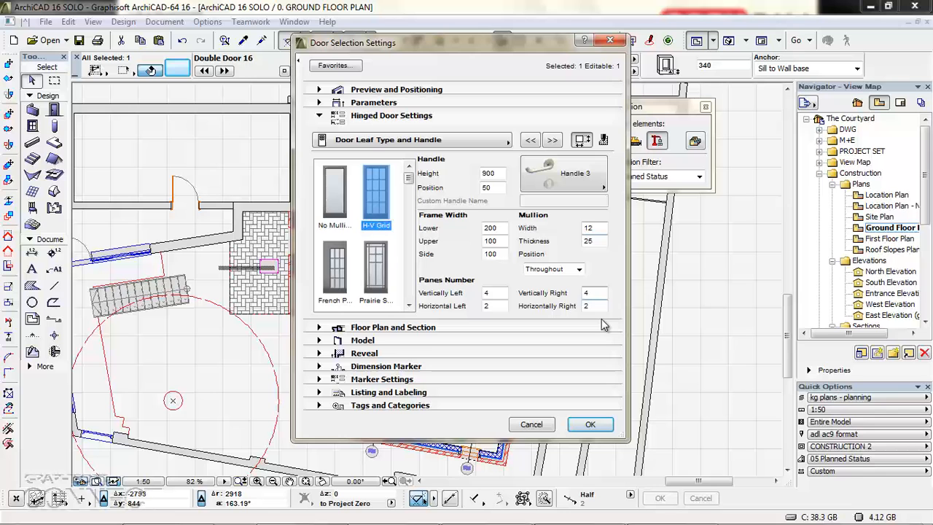
{"action": "left_click", "coordinate": [409, 283]}
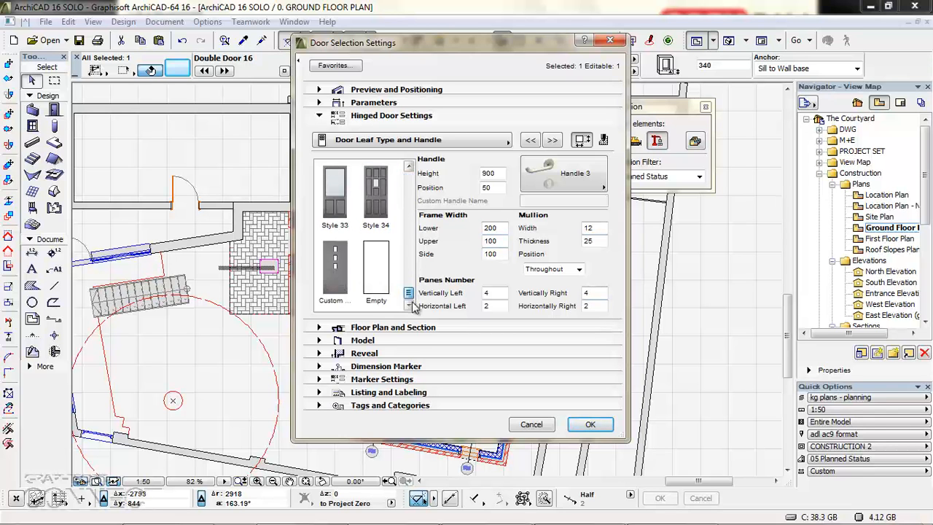
{"action": "left_click", "coordinate": [335, 271]}
{"action": "left_click", "coordinate": [602, 219]}
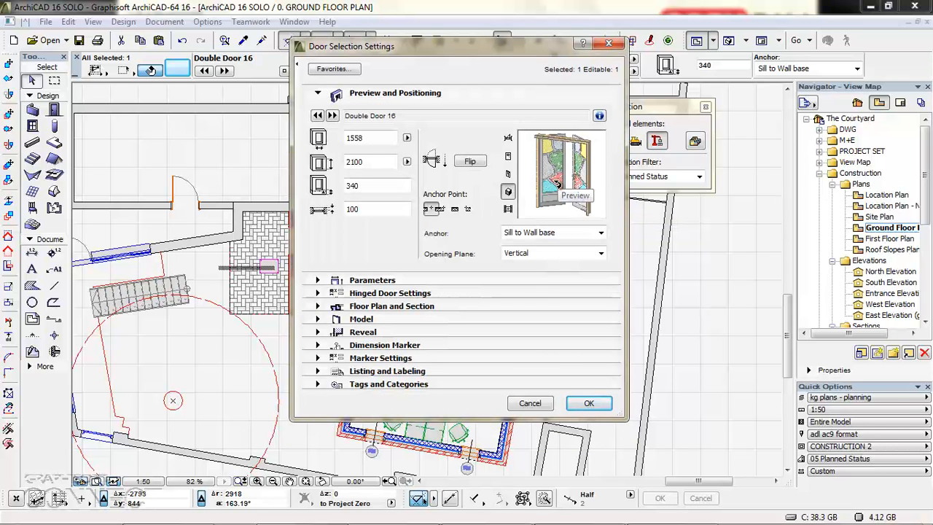
{"action": "left_click", "coordinate": [589, 403]}
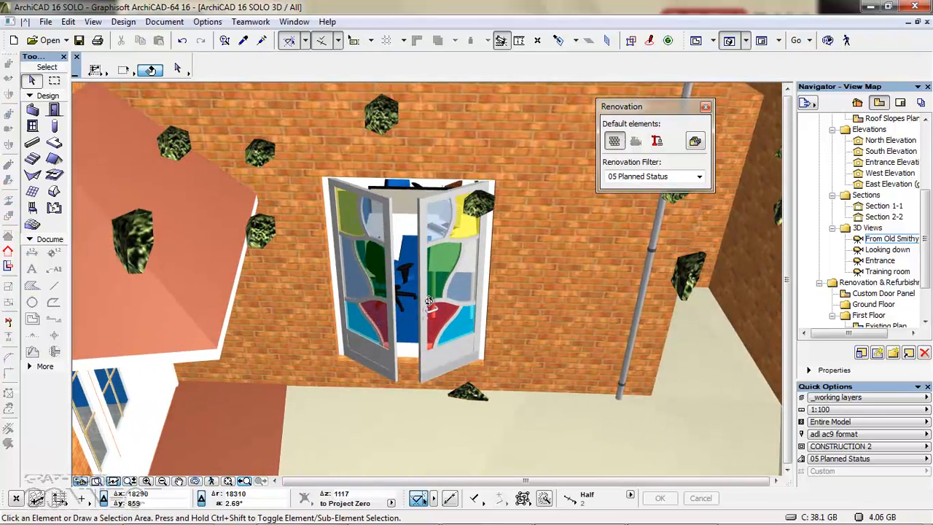
- Select the double door in the 3D view and swing its leaves wider to an opening angle of about 100°
{"action": "left_click", "coordinate": [431, 305]}
{"action": "left_click", "coordinate": [431, 306]}
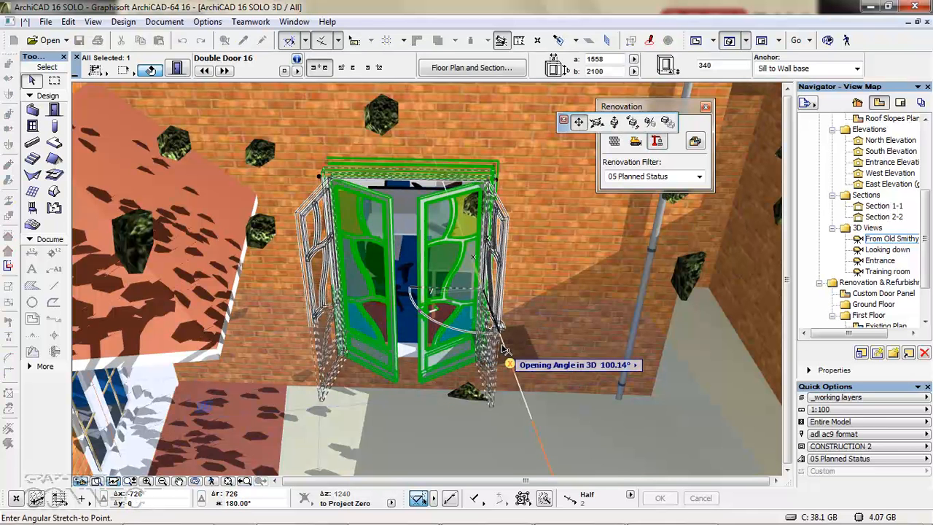
{"action": "left_click", "coordinate": [506, 352]}
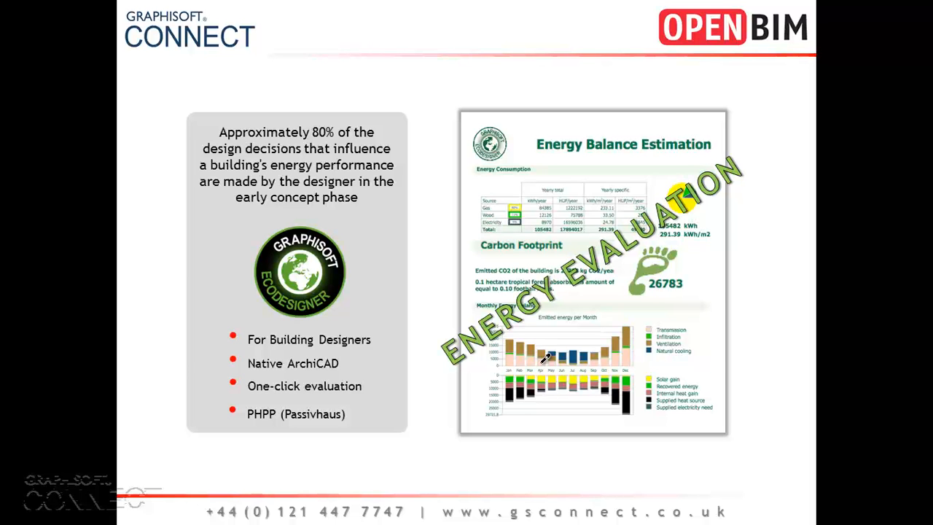
{"action": "key", "text": "Right"}
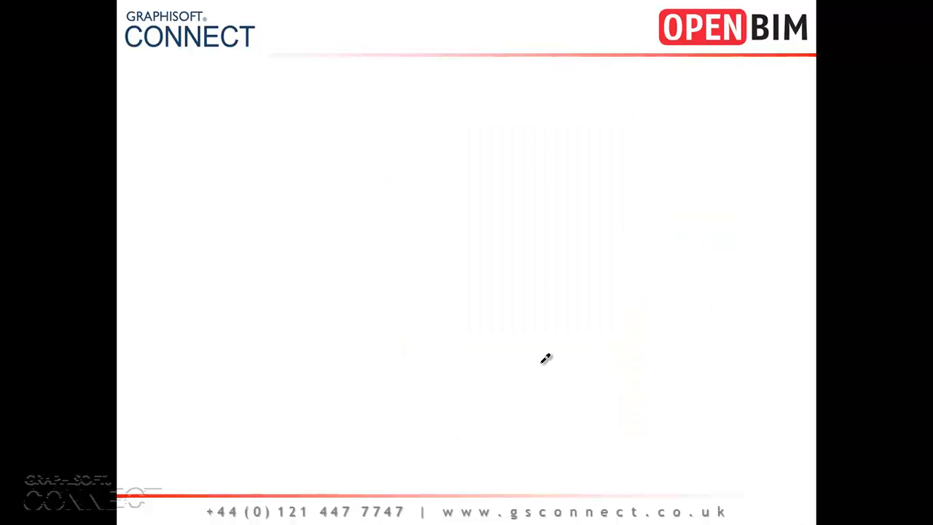